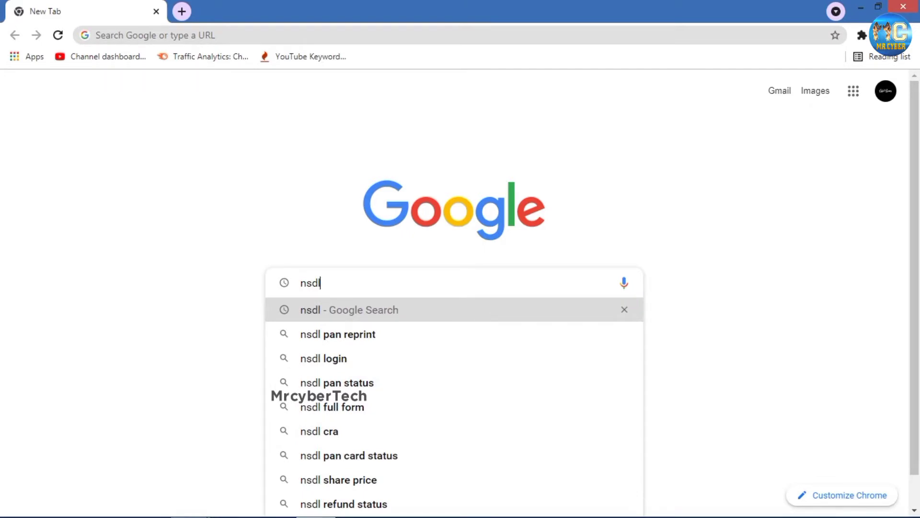
- Search Google for nsdl and open the NSDL Online PAN Application form's Application Type list
key(Return)
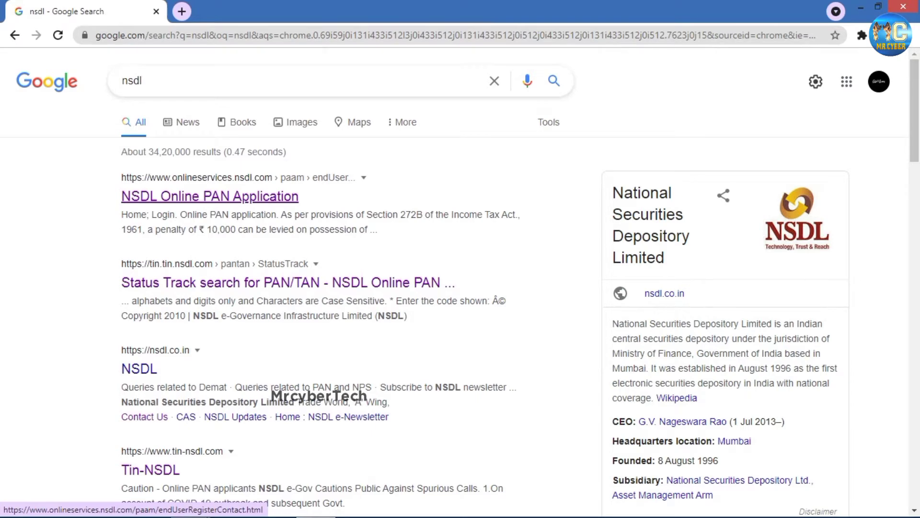
click(210, 196)
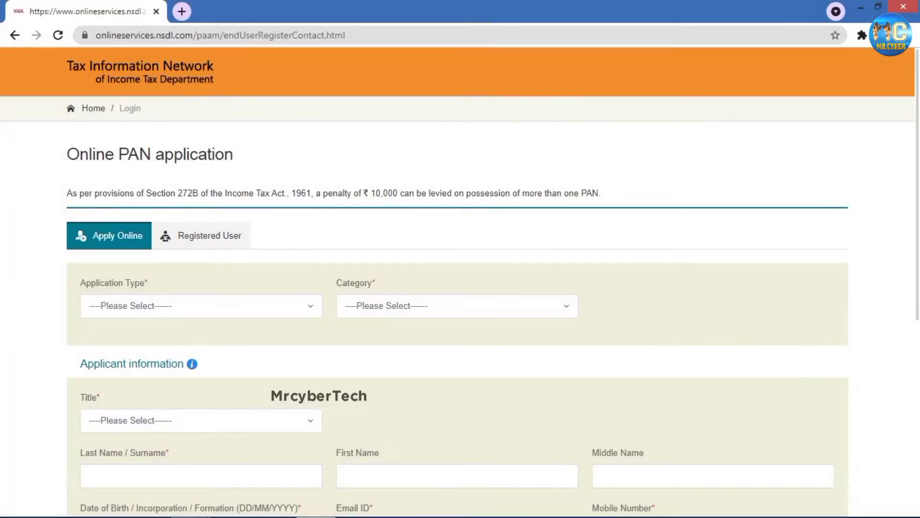
scroll(457, 306, down, 4)
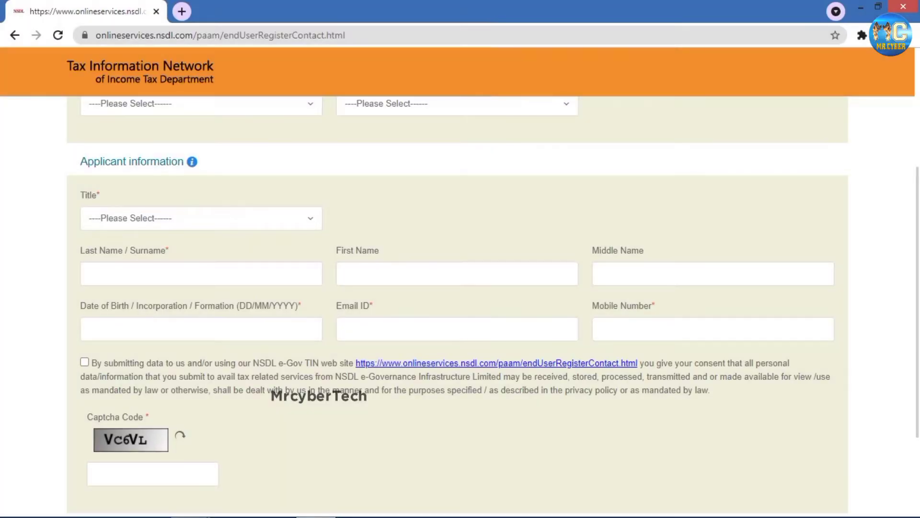
scroll(457, 307, up, 3)
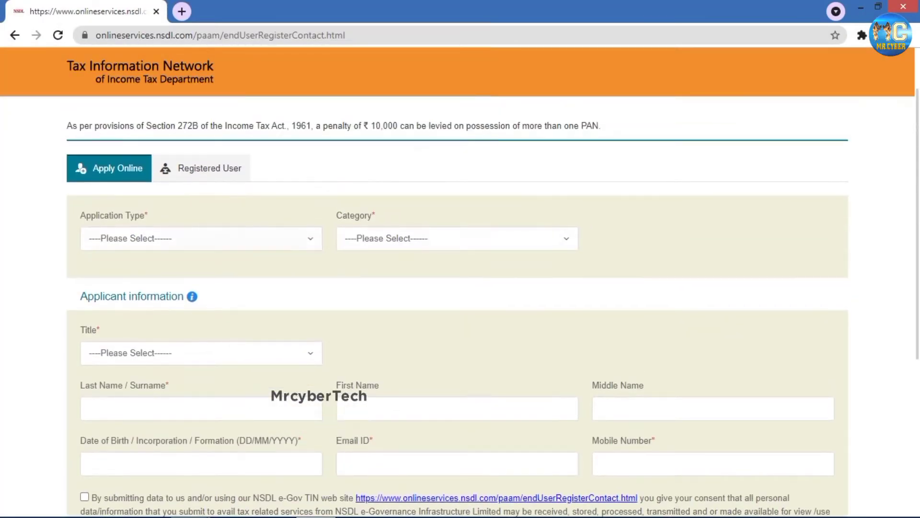
click(201, 238)
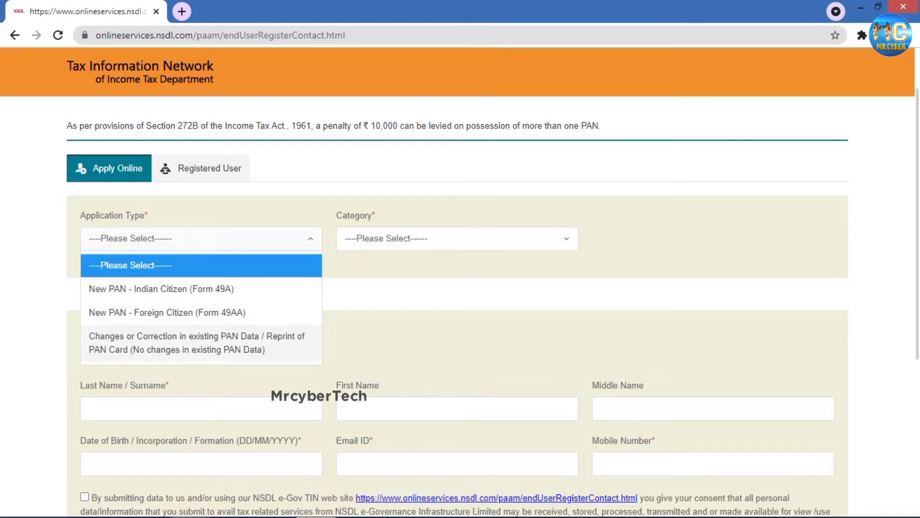
- Choose 'Changes or Correction in existing PAN Data', category INDIVIDUAL and title Shri
click(196, 342)
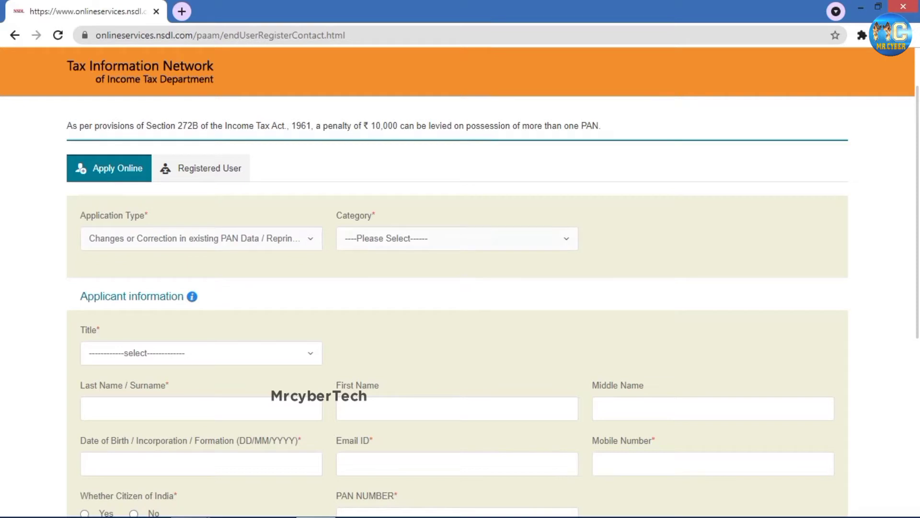
click(457, 238)
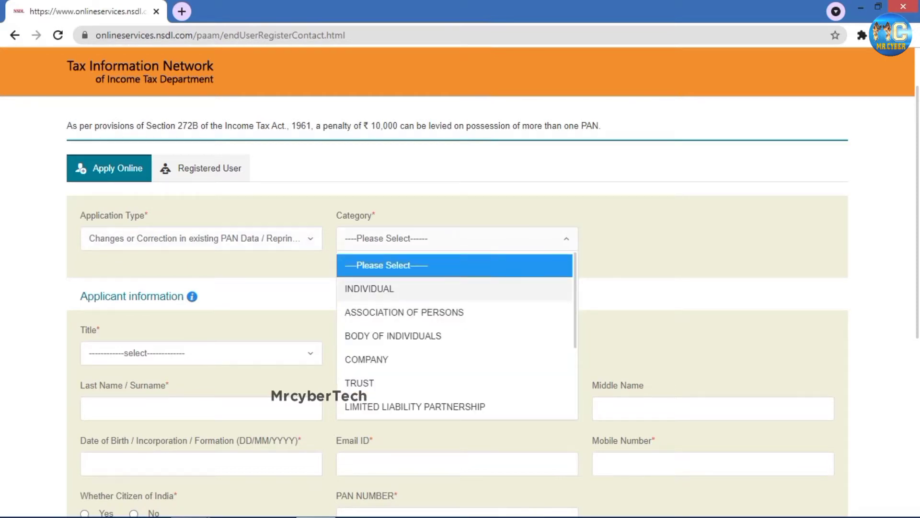
click(369, 288)
scroll(456, 288, down, 3)
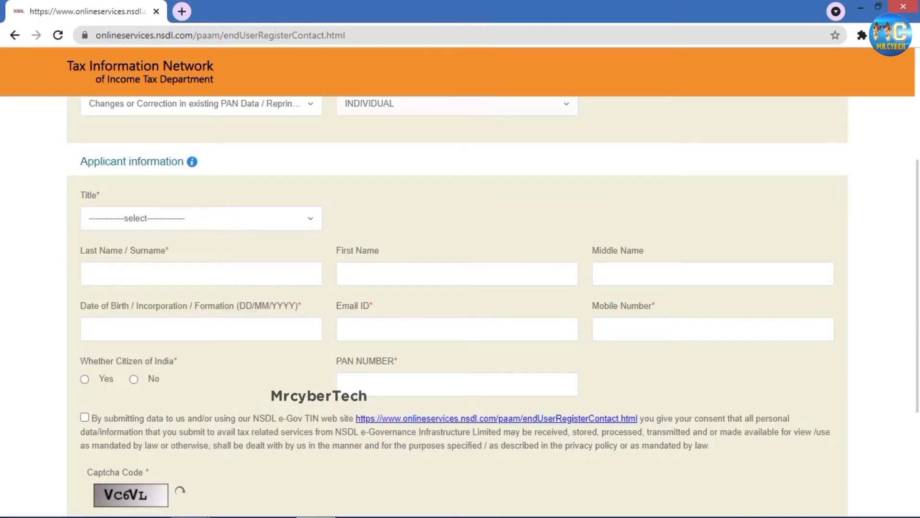
scroll(457, 307, up, 3)
scroll(457, 307, down, 1)
scroll(457, 307, up, 1)
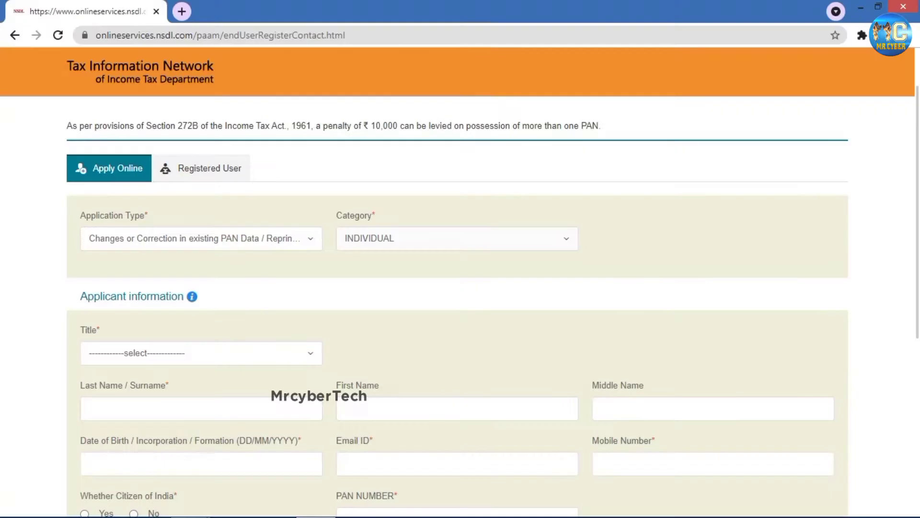
scroll(457, 307, down, 3)
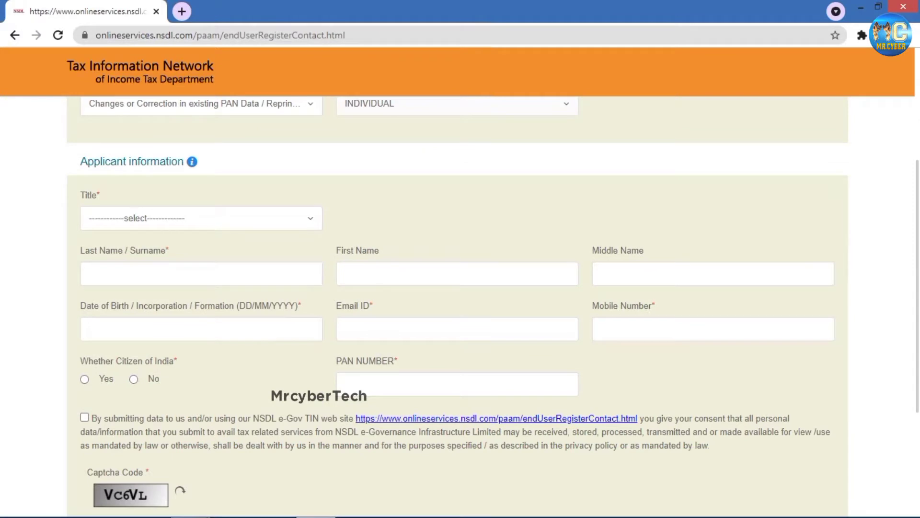
click(201, 218)
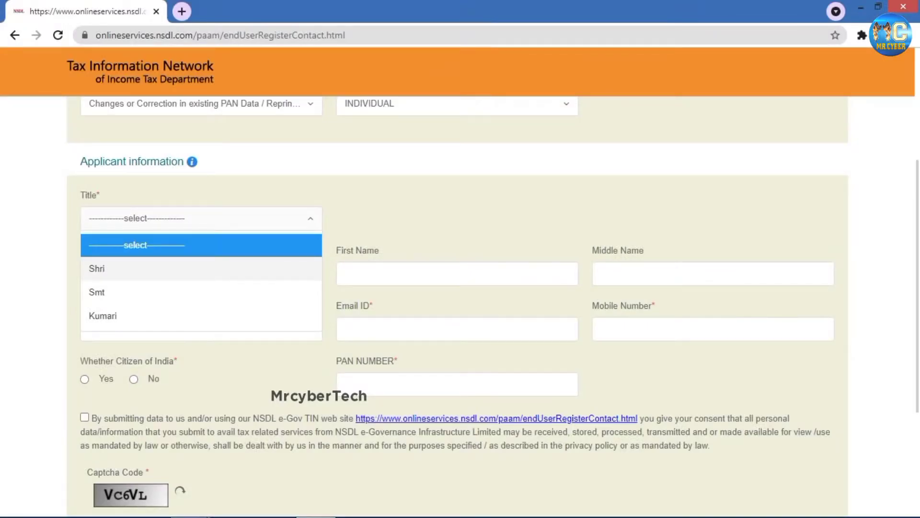
click(144, 269)
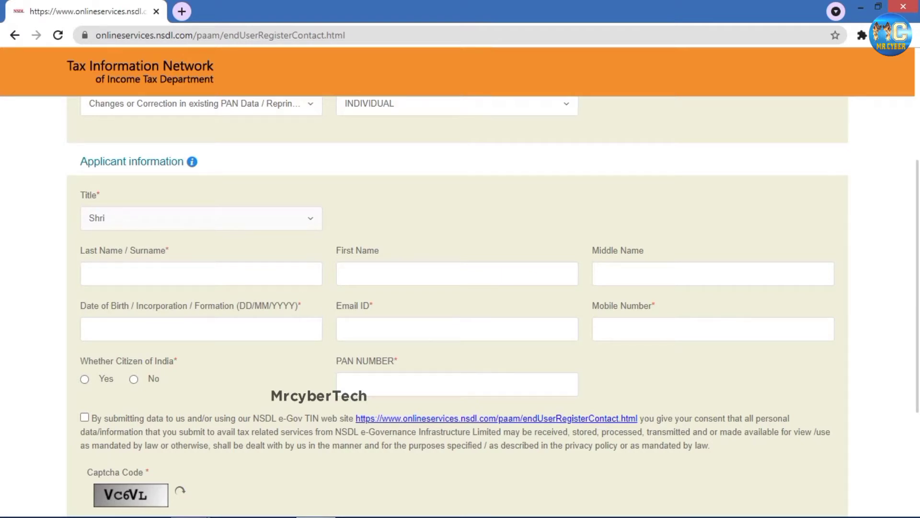
click(201, 274)
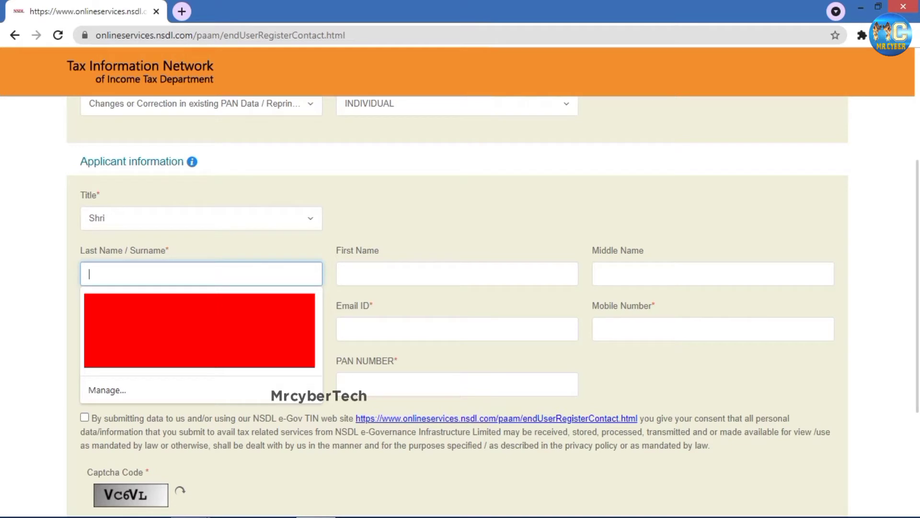
- Enter the applicant's first name and surname
click(457, 274)
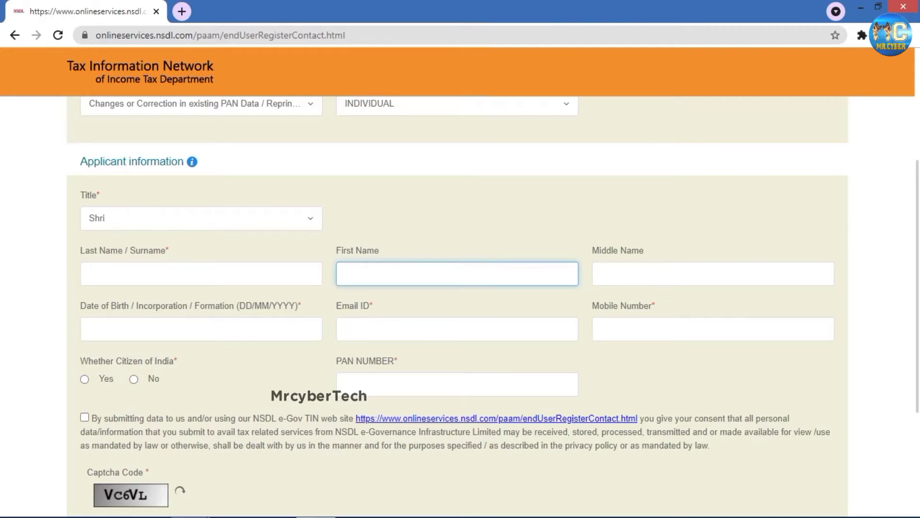
text(VISHAL)
click(201, 273)
text(B)
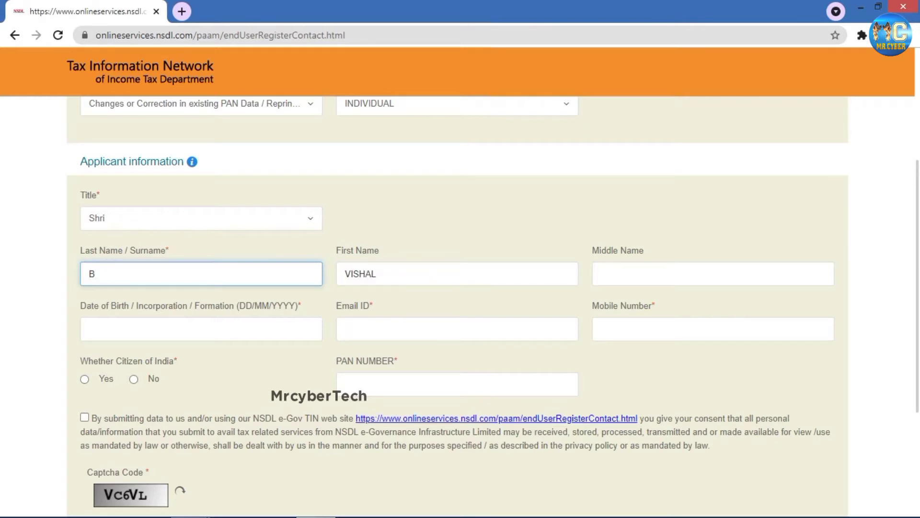
- Pick the date of birth, enter the captcha code and submit the registration
click(201, 328)
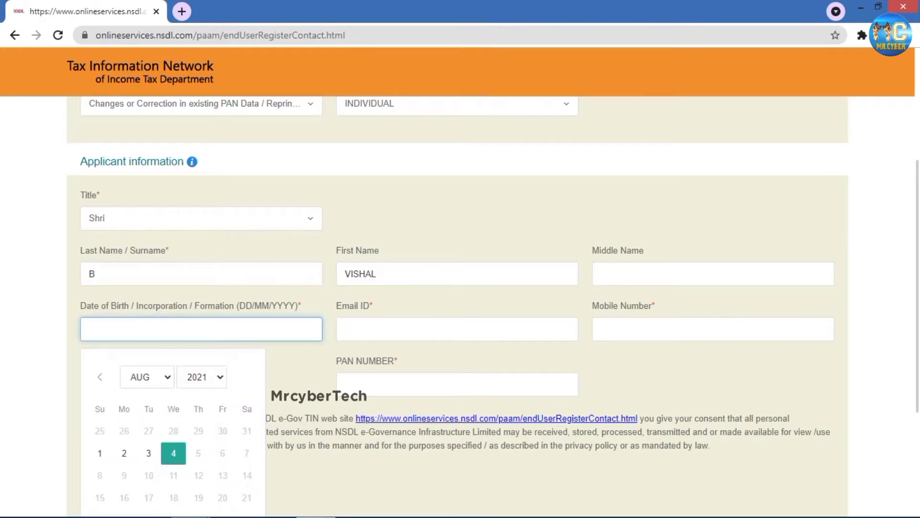
click(147, 377)
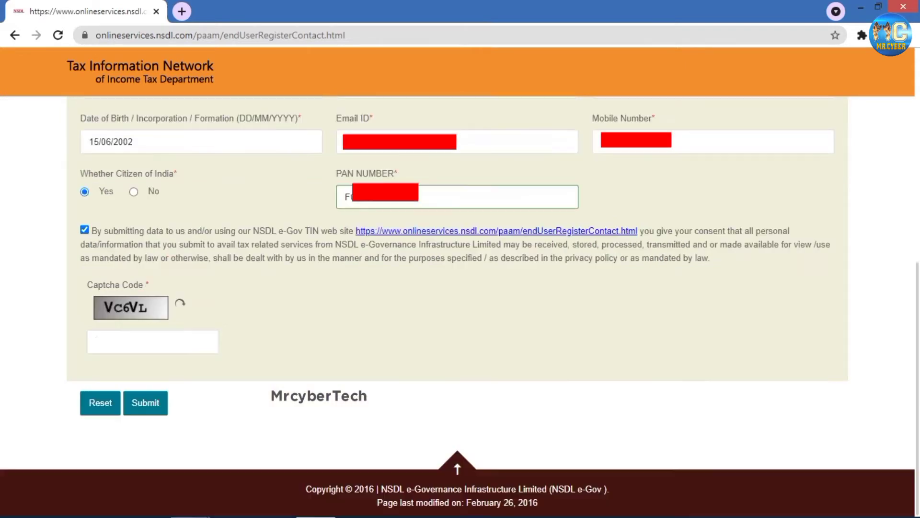
click(153, 341)
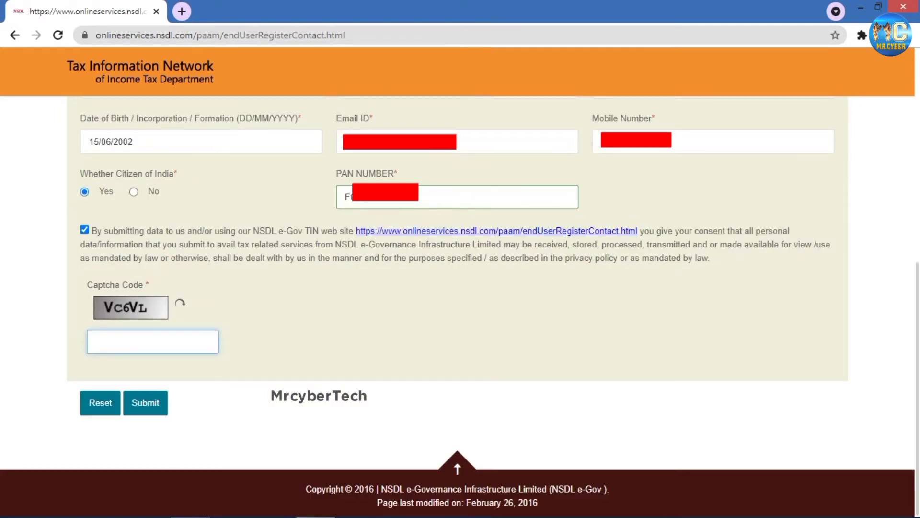
text(VC)
key(Return)
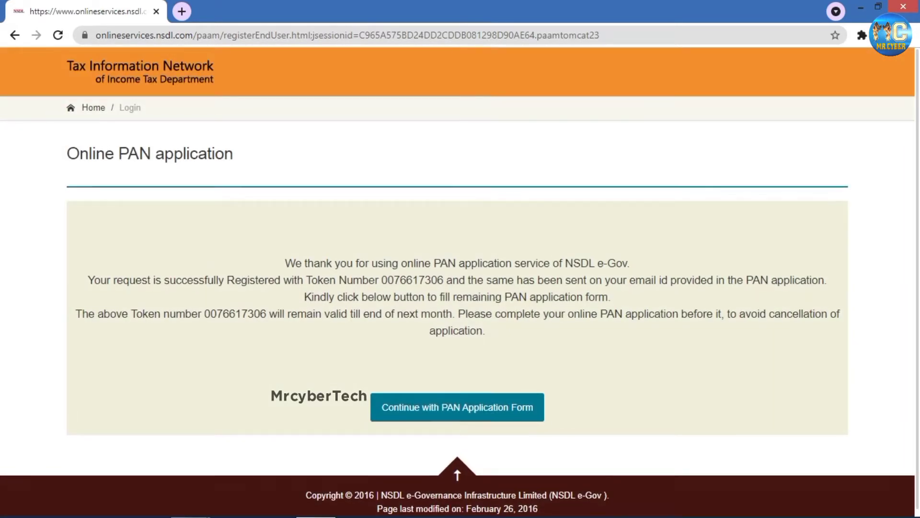
- Continue to Form CR and review the paperless e-KYC & e-Sign and physical PAN card options
scroll(457, 306, down, 1)
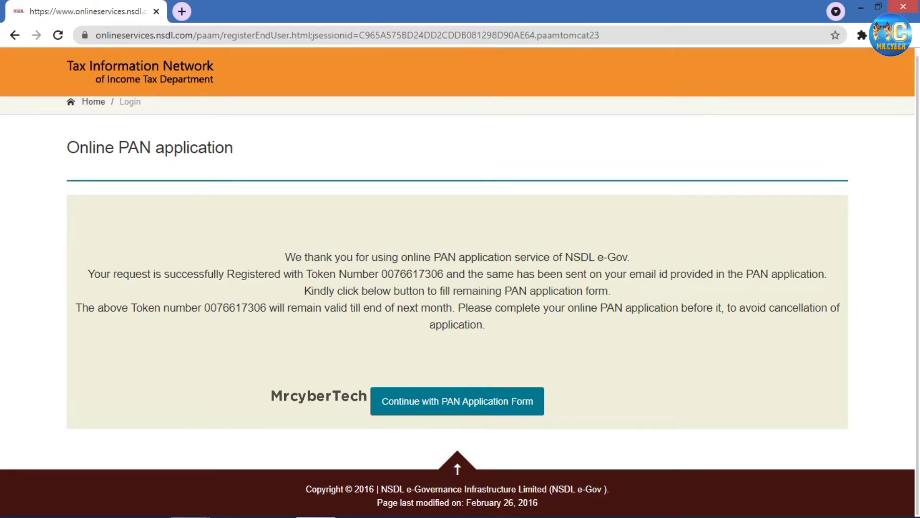
click(457, 401)
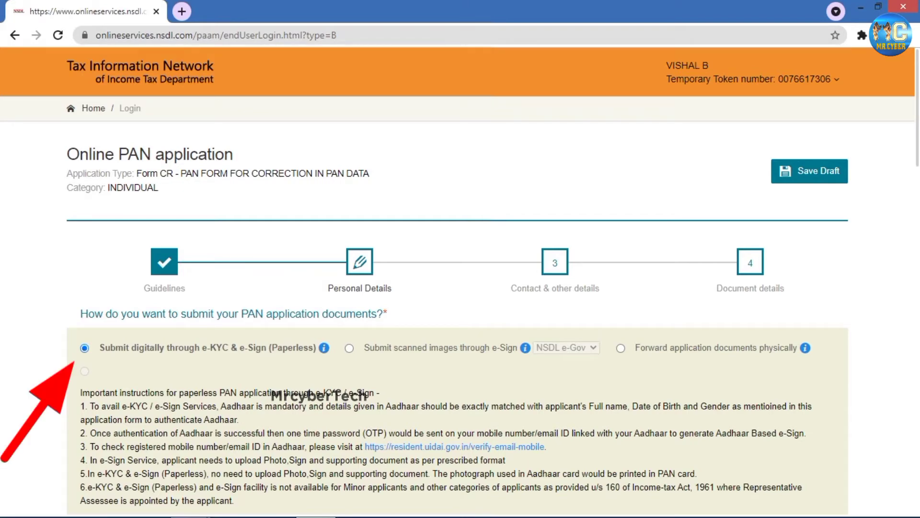
scroll(458, 307, down, 3)
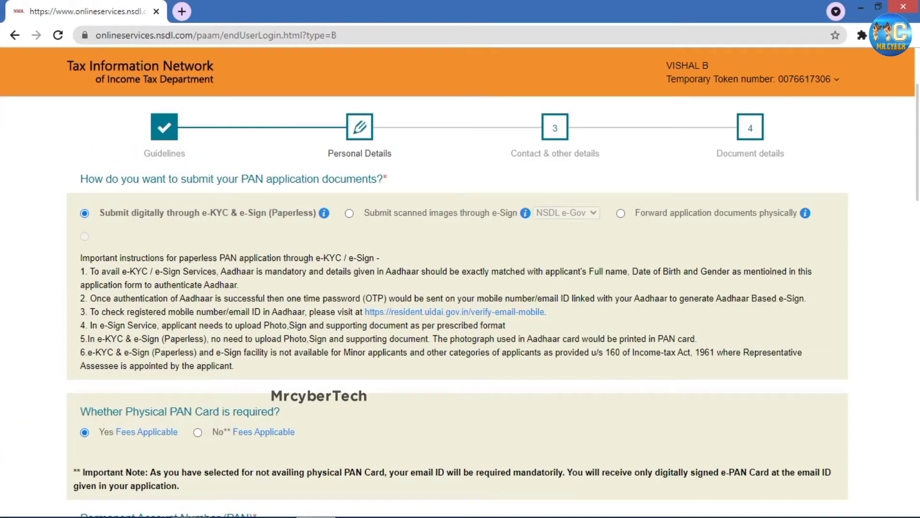
scroll(458, 300, down, 5)
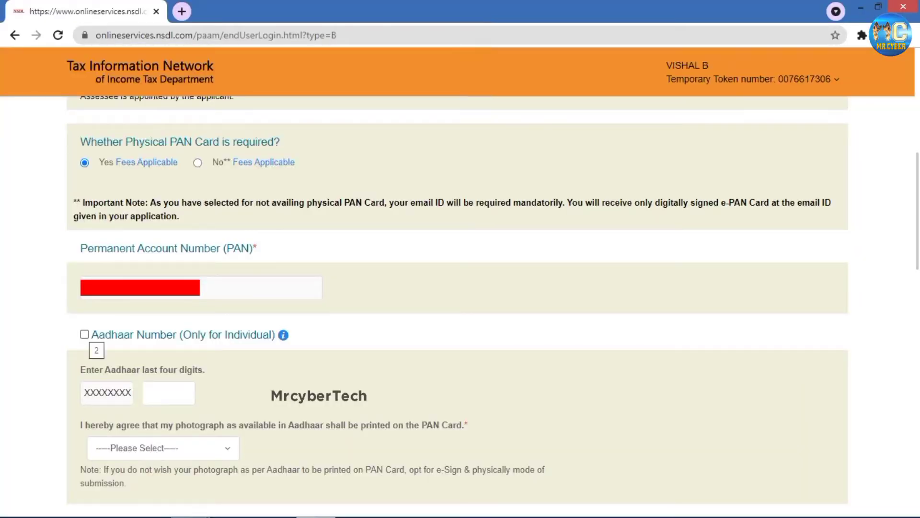
- Tick Aadhaar Number and enter the Aadhaar's last four digits
click(84, 334)
click(169, 392)
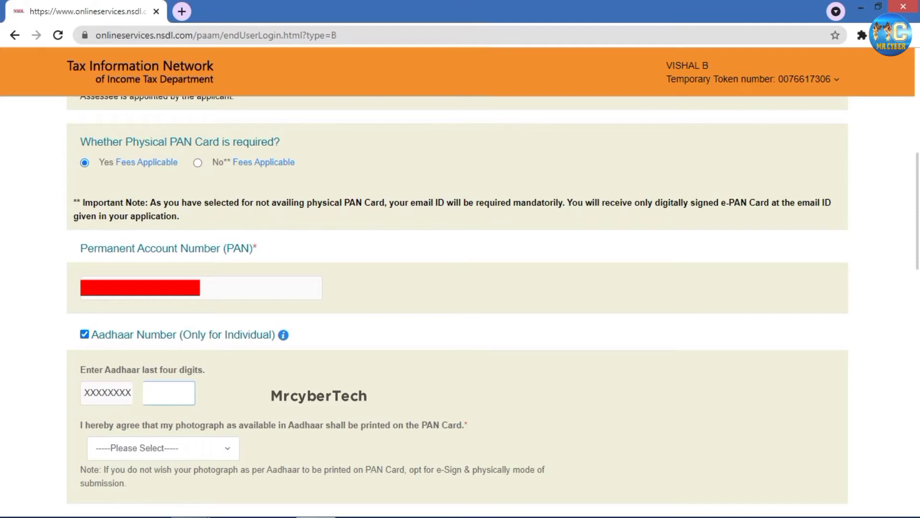
text(4365)
scroll(457, 307, down, 3)
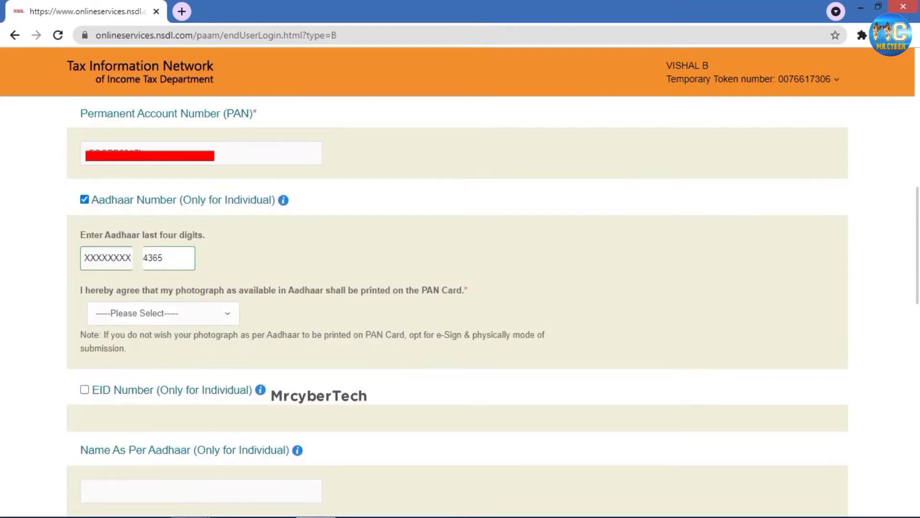
- Set the Aadhaar photograph printing consent to Yes
click(163, 313)
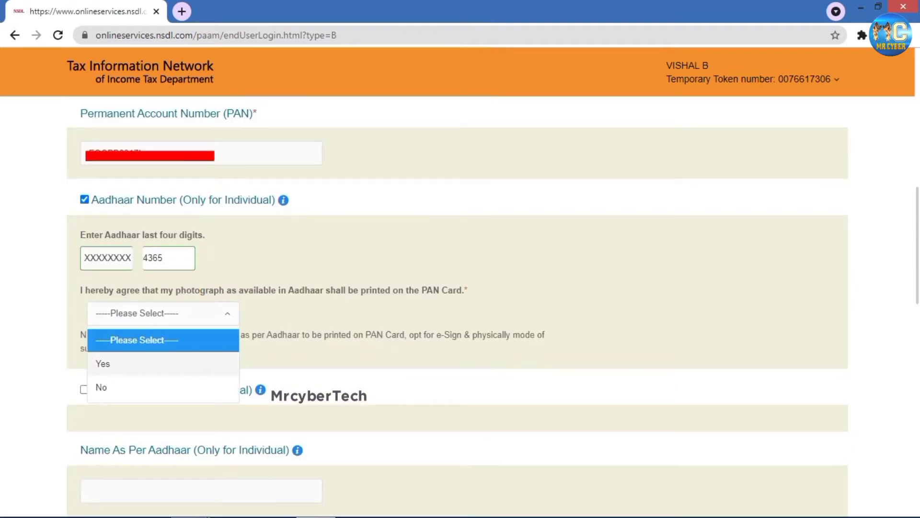
click(102, 364)
scroll(458, 307, down, 1)
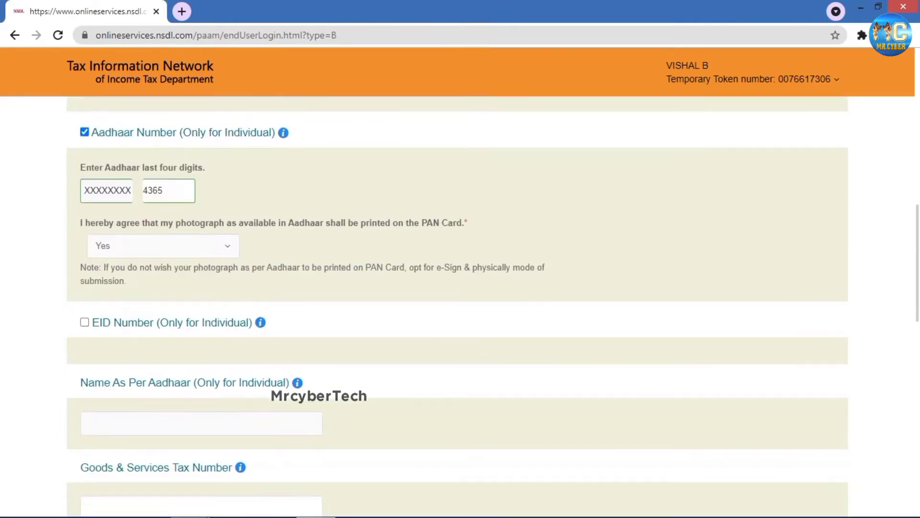
scroll(458, 310, down, 2)
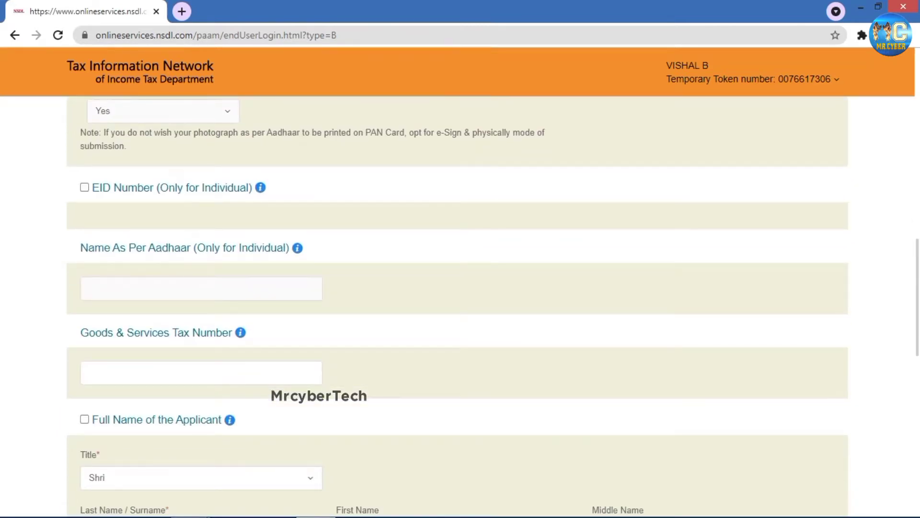
scroll(458, 307, down, 2)
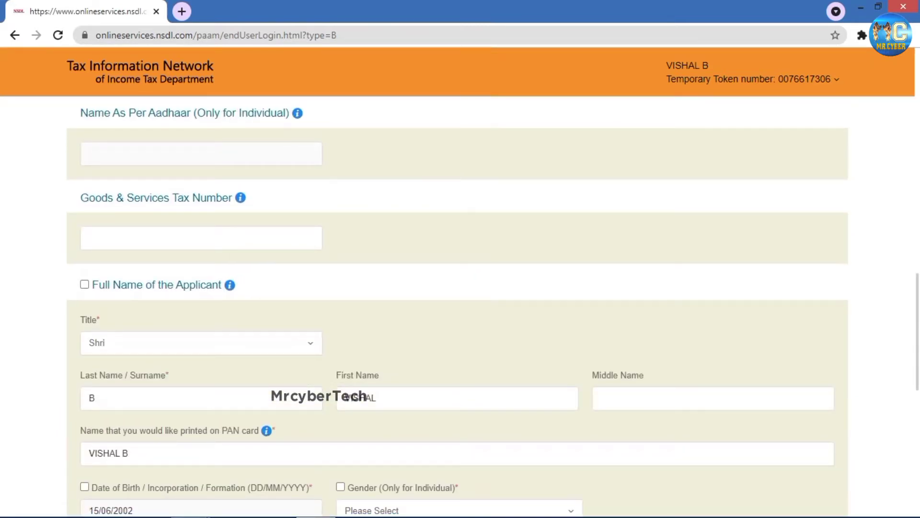
scroll(457, 307, up, 5)
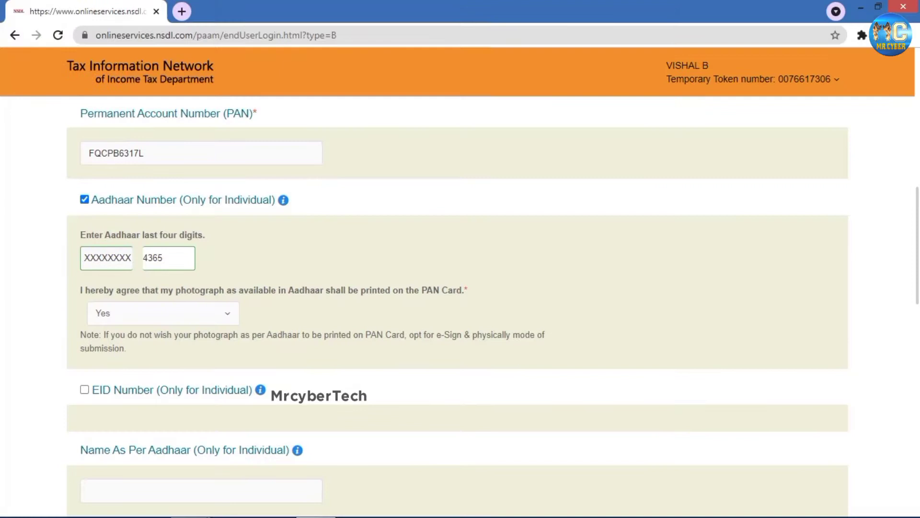
scroll(457, 307, down, 5)
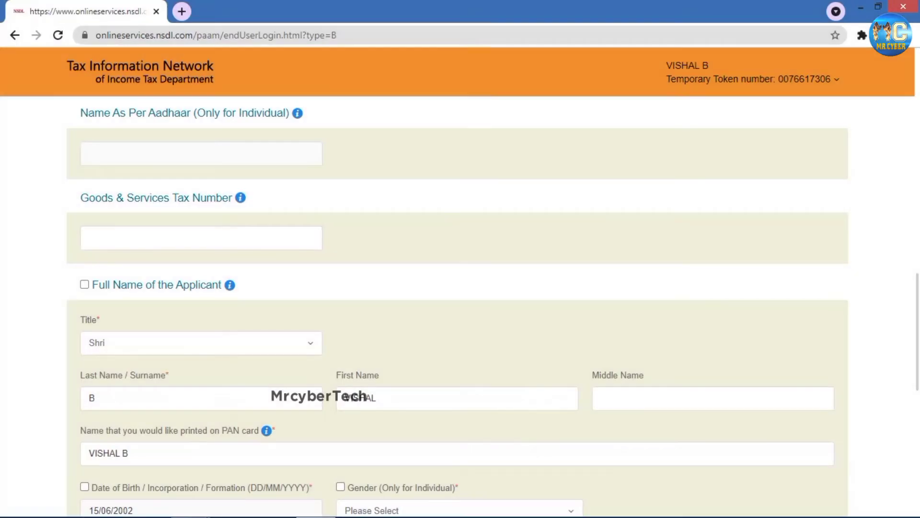
scroll(457, 307, down, 3)
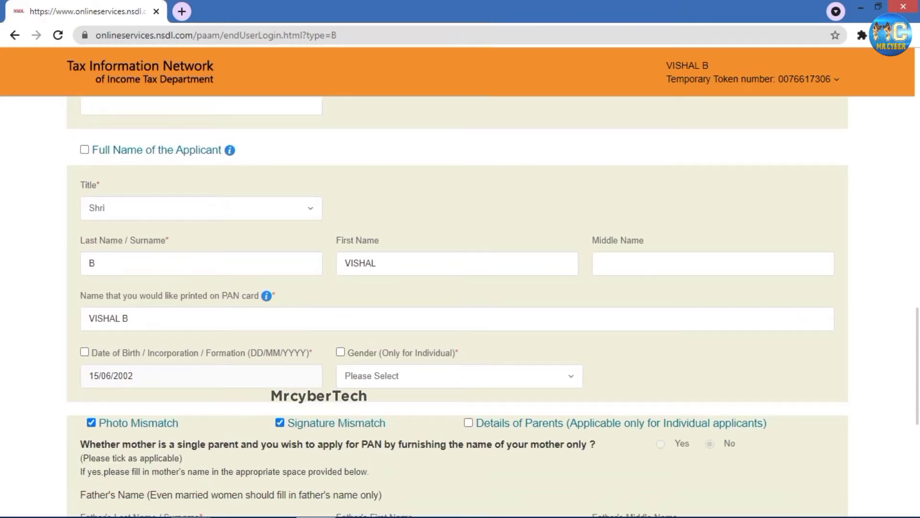
- Flag Full Name, Date of Birth and Gender for correction, with gender set to Male
click(84, 150)
click(85, 352)
click(340, 352)
click(459, 375)
click(355, 426)
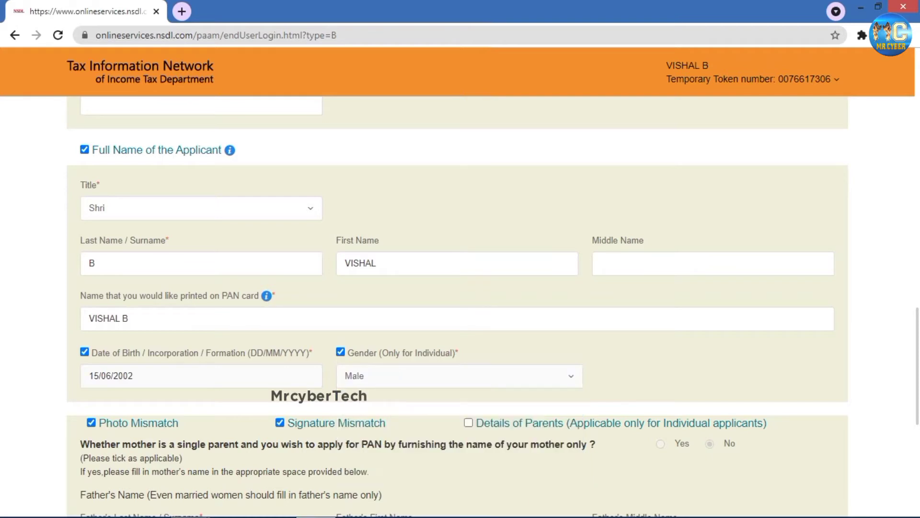
- Enter the father's surname
scroll(458, 287, down, 5)
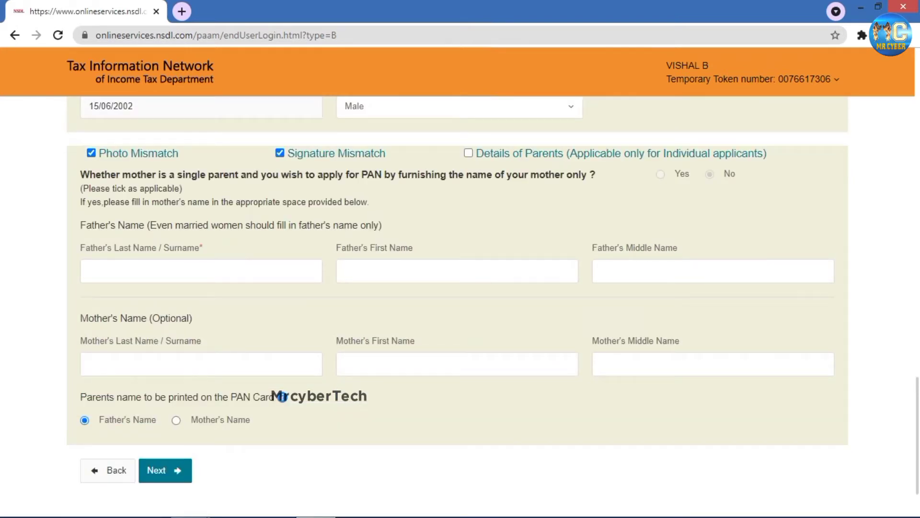
key(Tab)
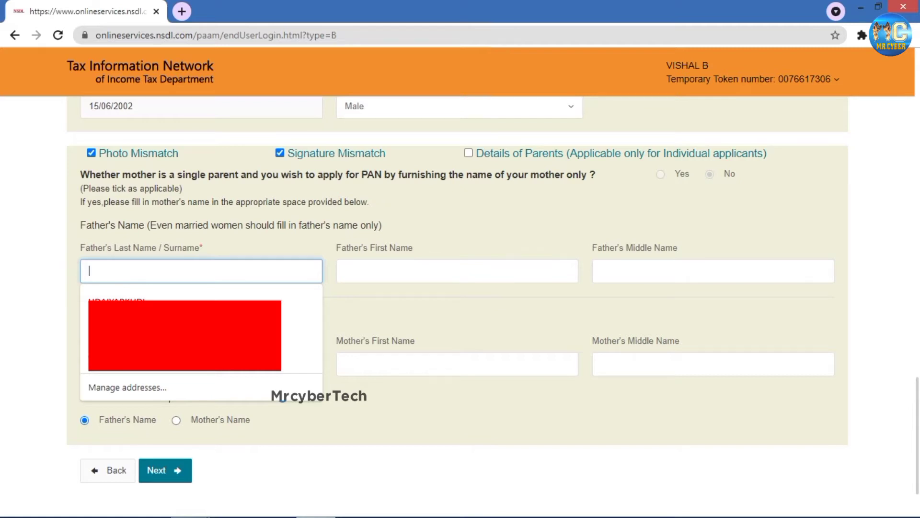
text(BABU)
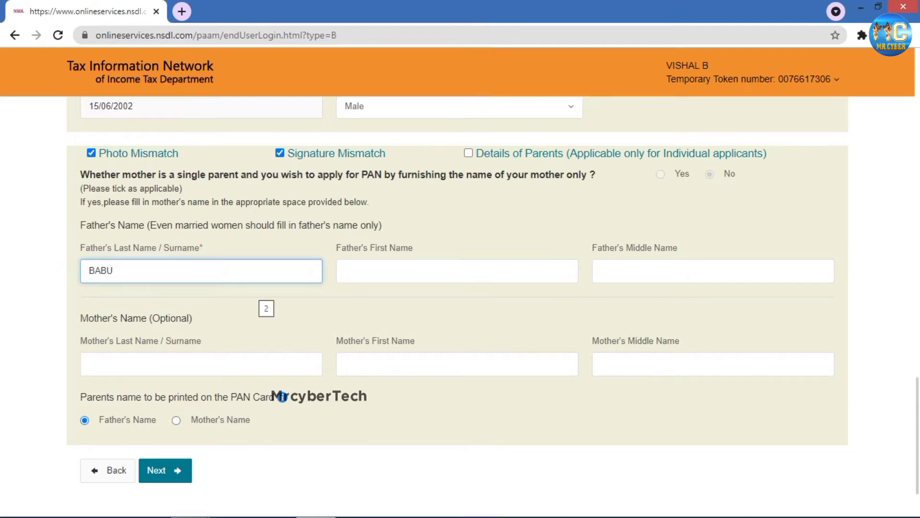
scroll(458, 287, down, 2)
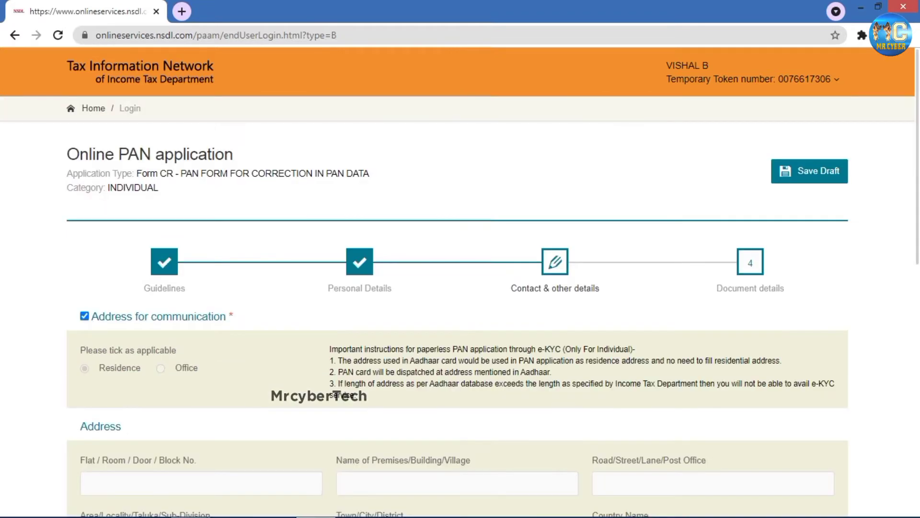
scroll(458, 287, down, 3)
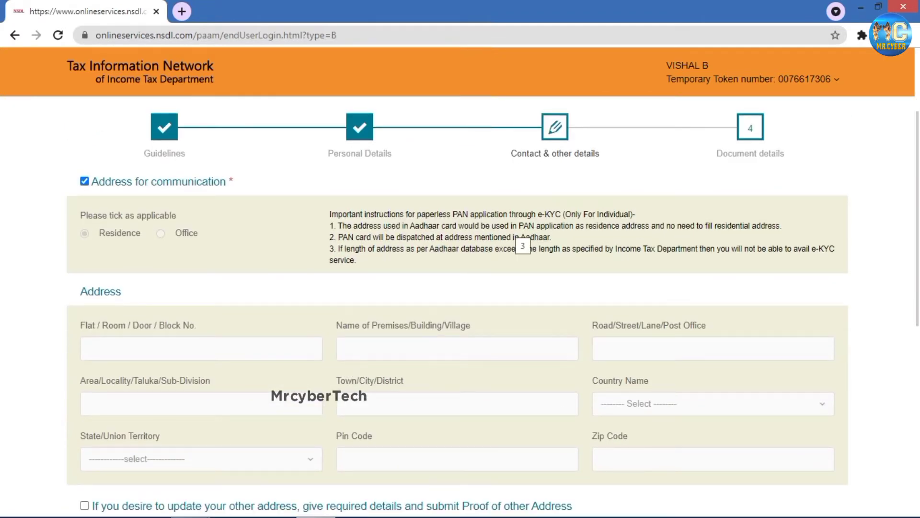
scroll(457, 307, down, 3)
scroll(457, 307, up, 3)
scroll(457, 306, up, 3)
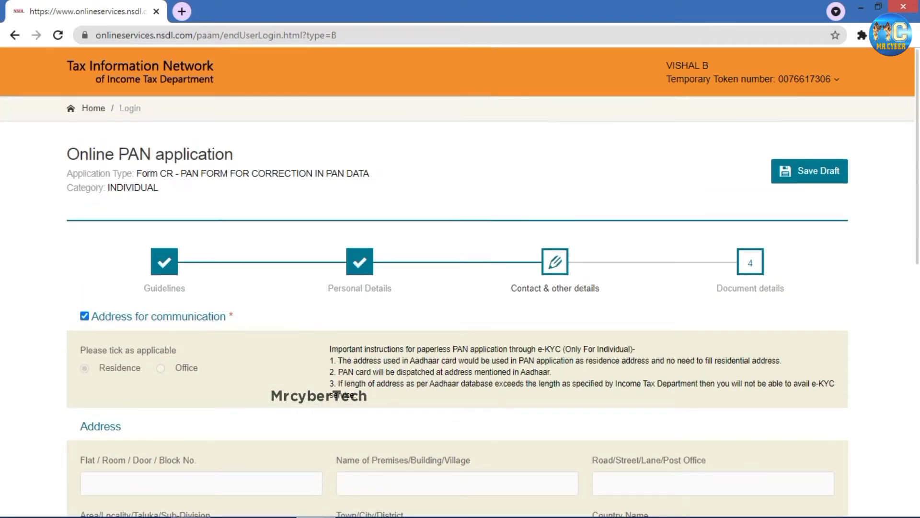
scroll(457, 307, down, 1)
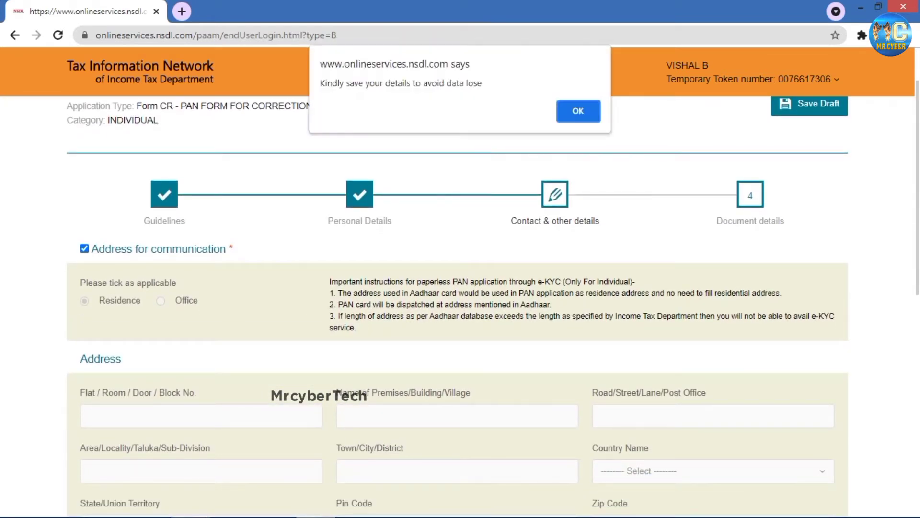
click(594, 107)
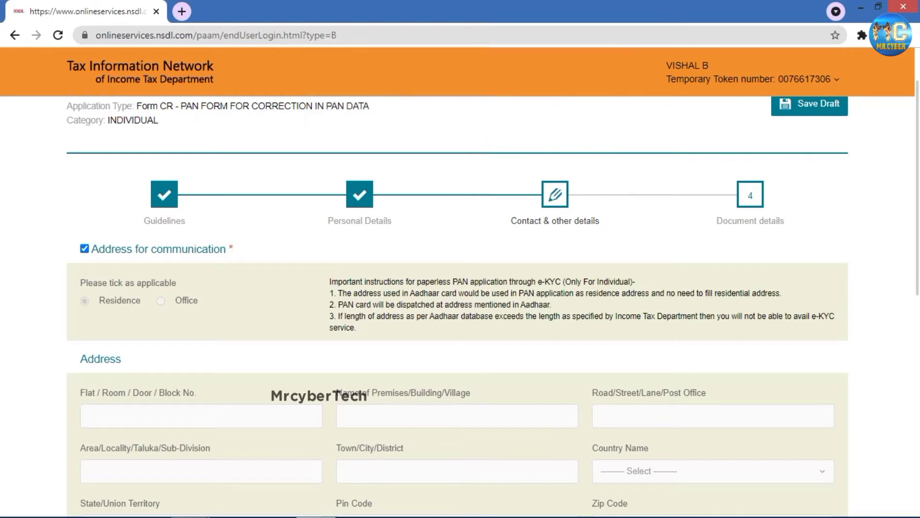
scroll(457, 307, up, 1)
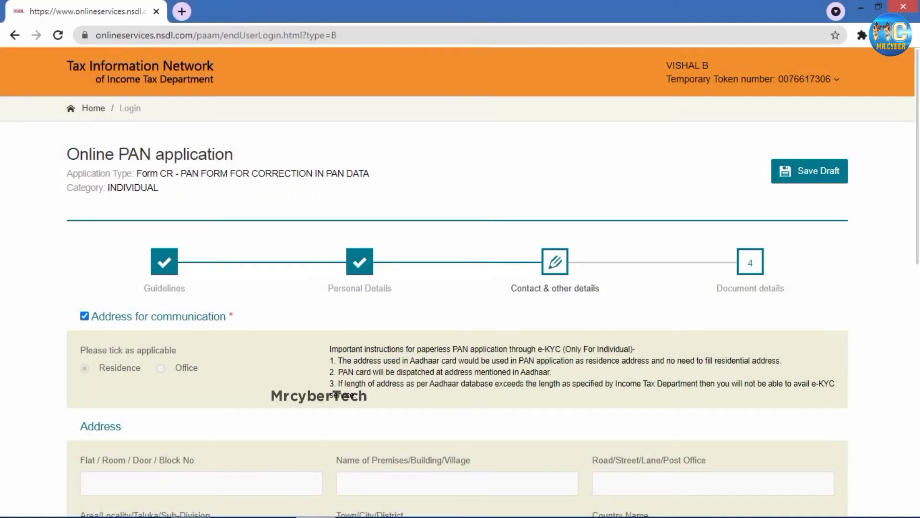
scroll(457, 307, down, 4)
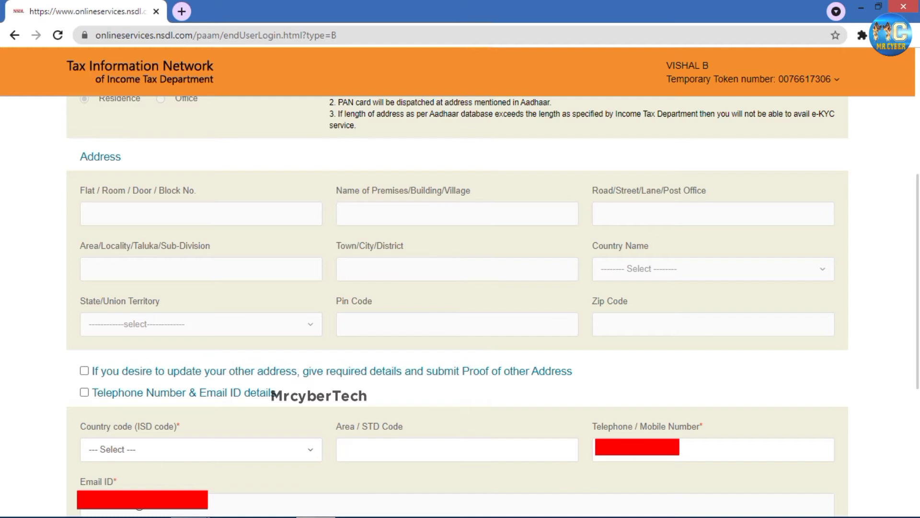
- Declare as Himself/Herself with 2 enclosed documents and enter the place of declaration
scroll(460, 306, down, 3)
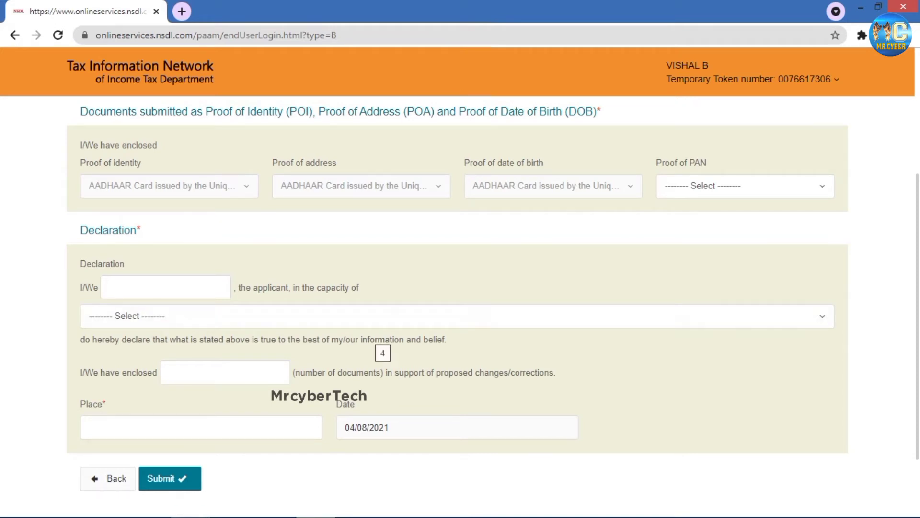
click(460, 316)
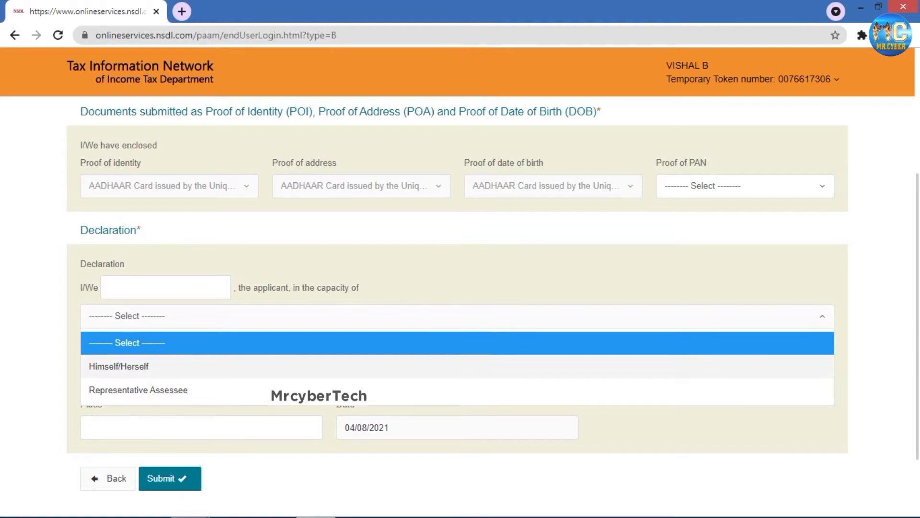
click(119, 365)
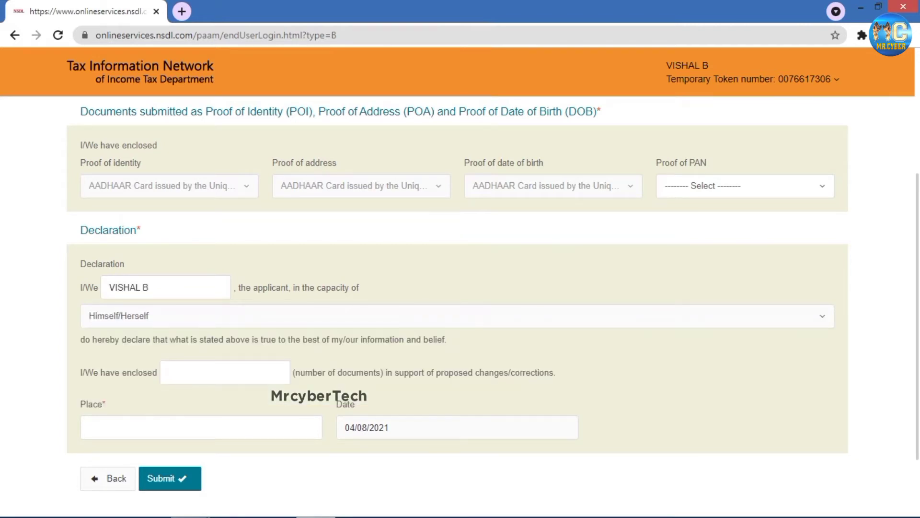
click(225, 372)
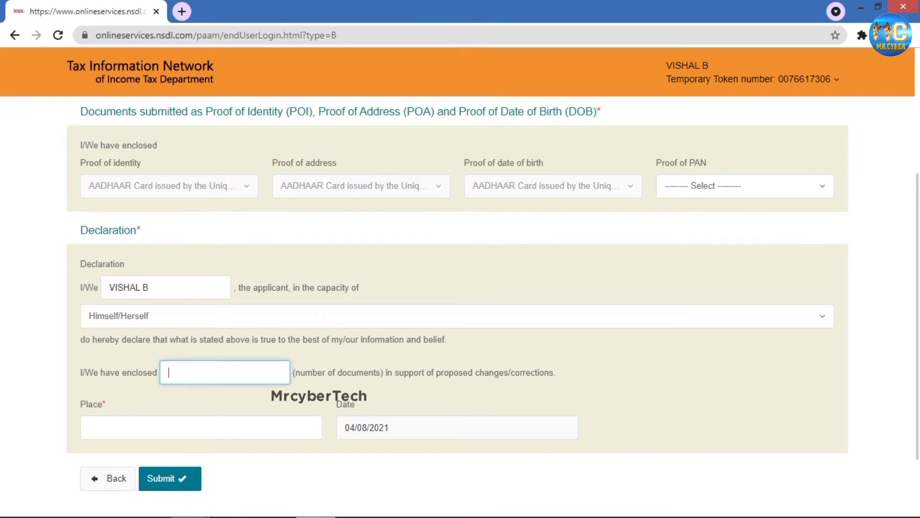
text(2)
click(201, 427)
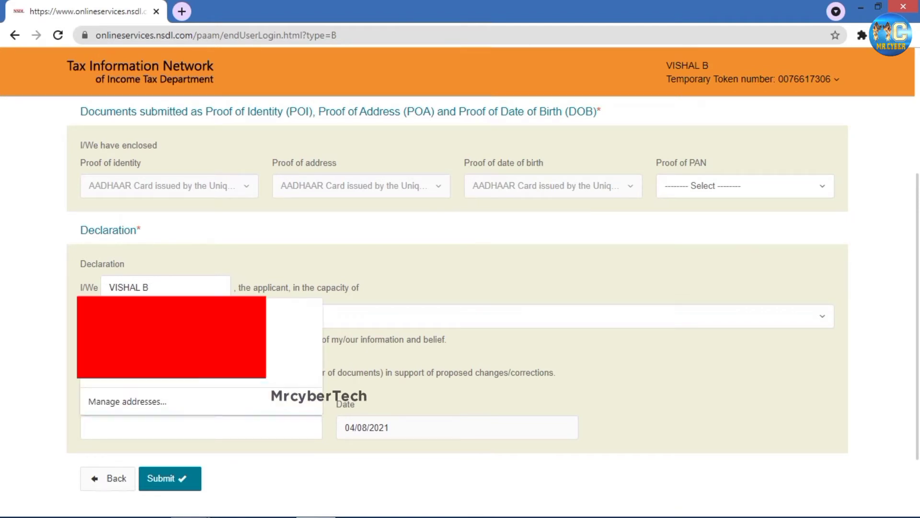
text(KA)
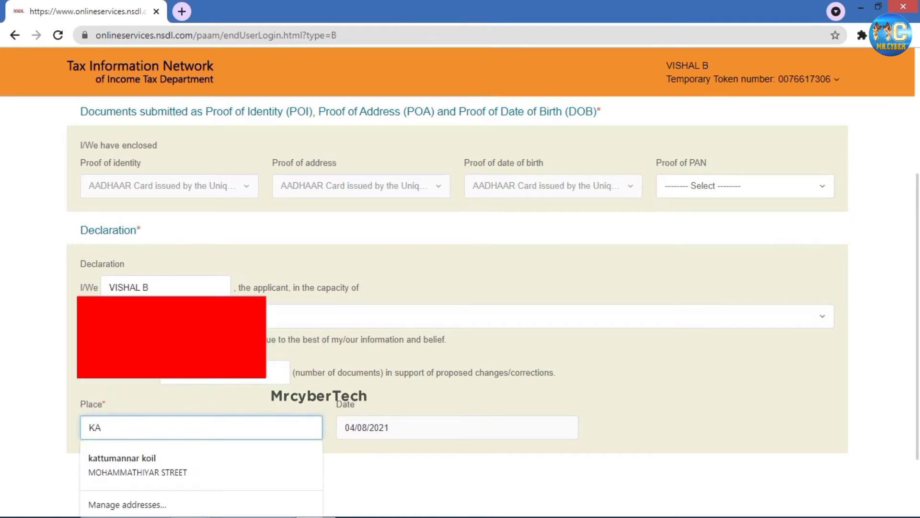
text(TTUMANNR)
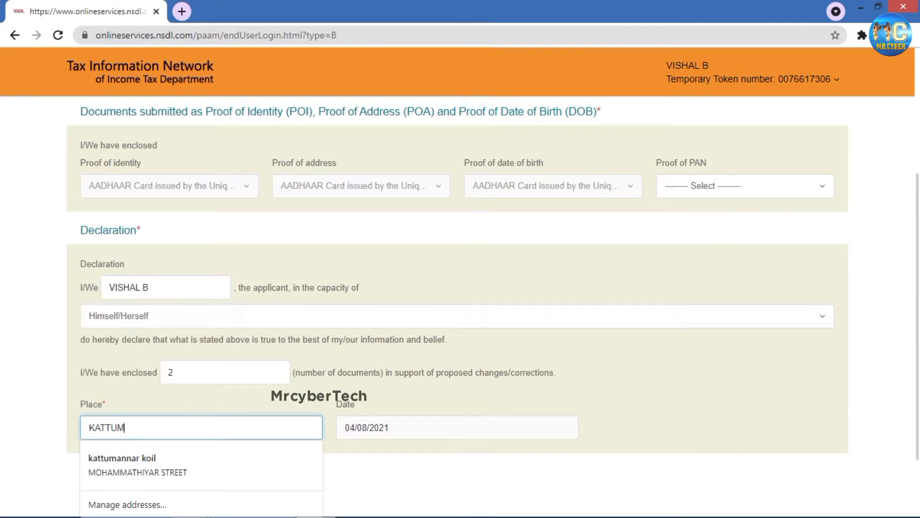
text( KOIL)
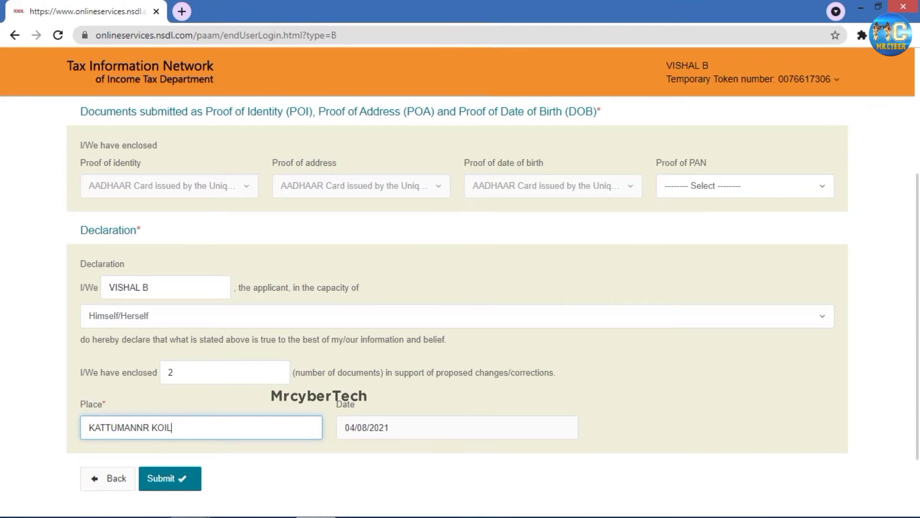
- Set Proof of PAN to Copy of Pan Card and submit the form
click(745, 186)
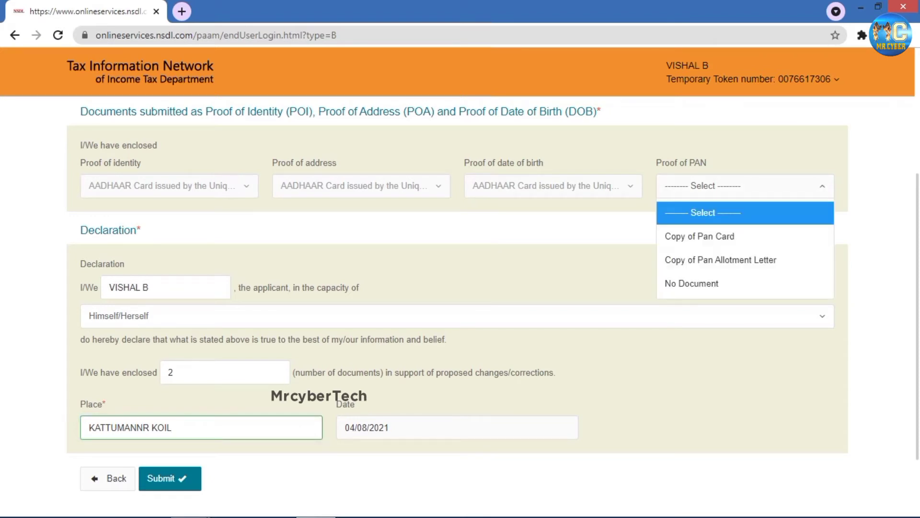
click(700, 236)
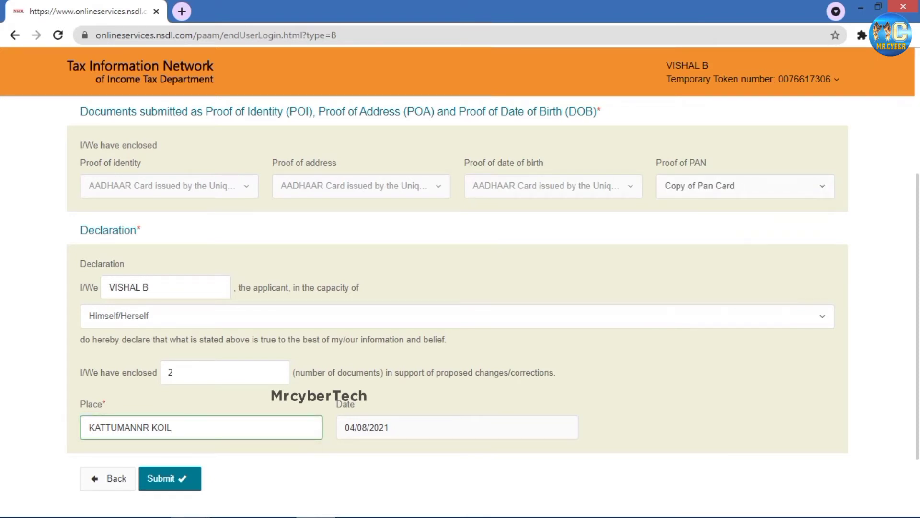
key(alt+Down)
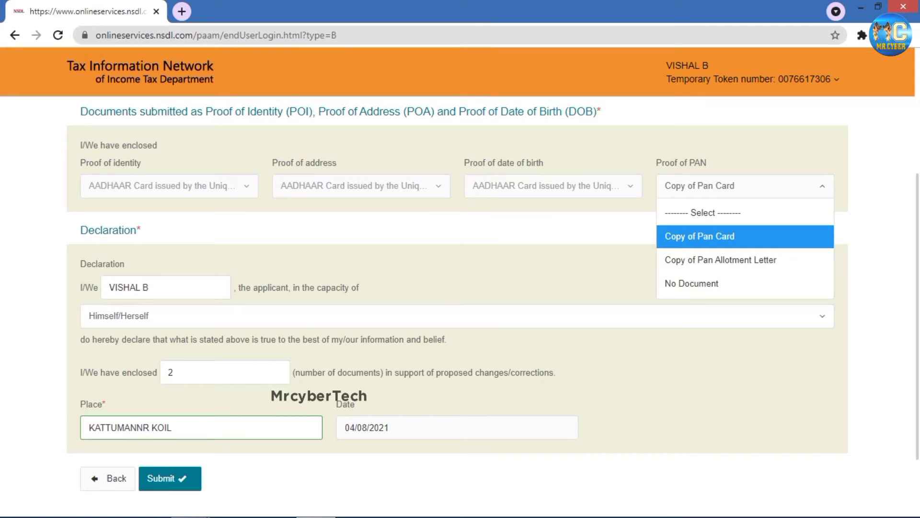
key(Return)
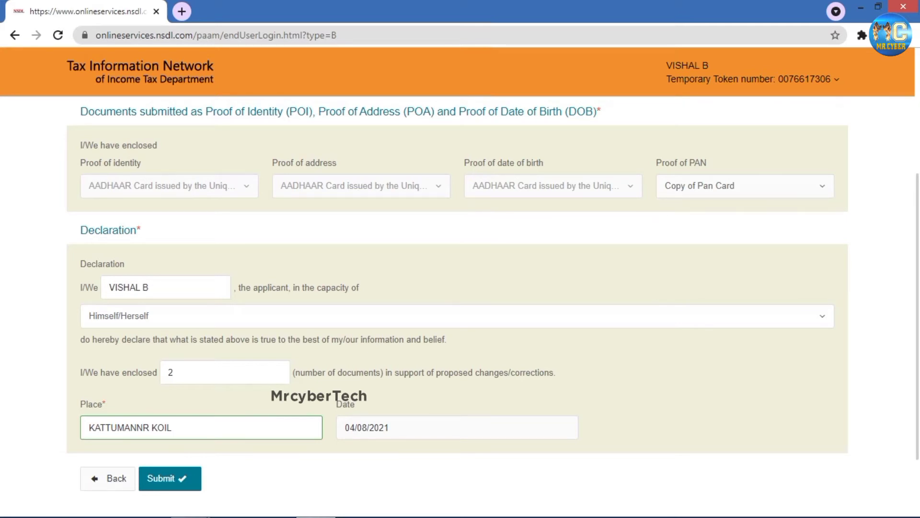
scroll(637, 277, down, 2)
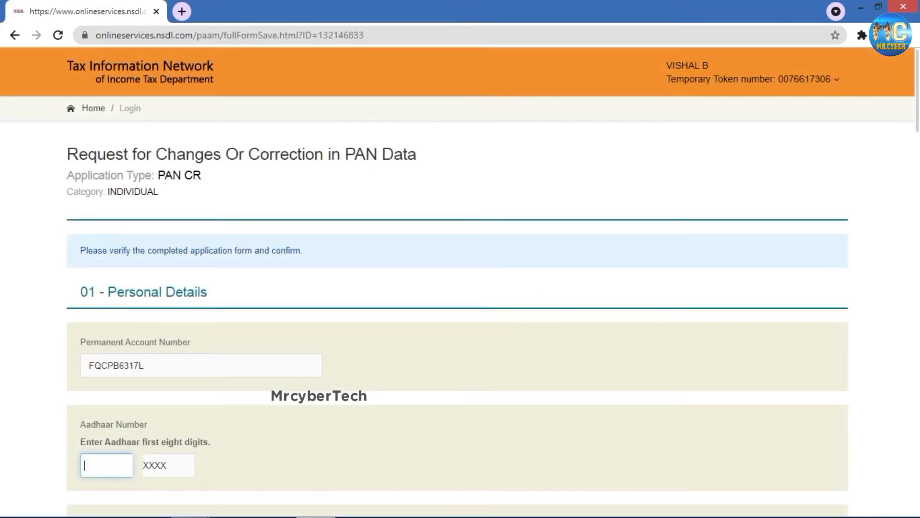
- Review the Form CR verification page details and confirm with Proceed
scroll(457, 307, down, 20)
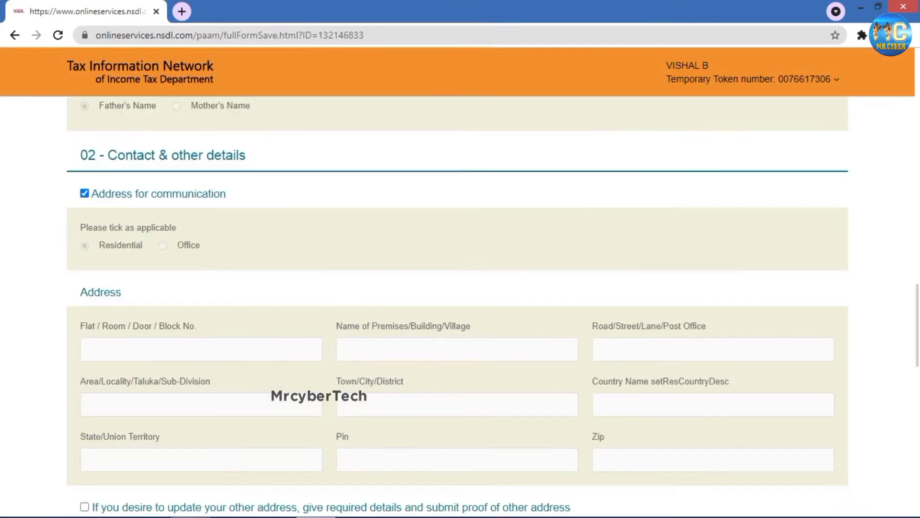
scroll(457, 307, down, 20)
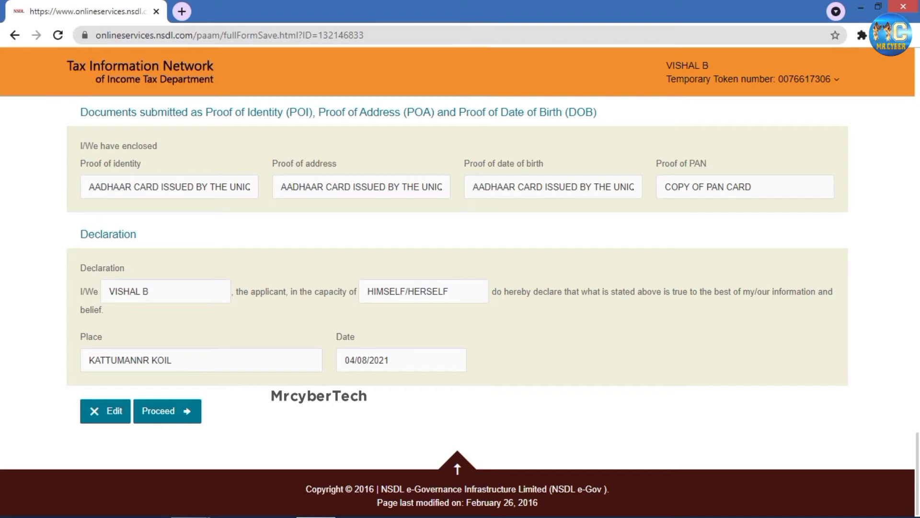
scroll(458, 307, up, 6)
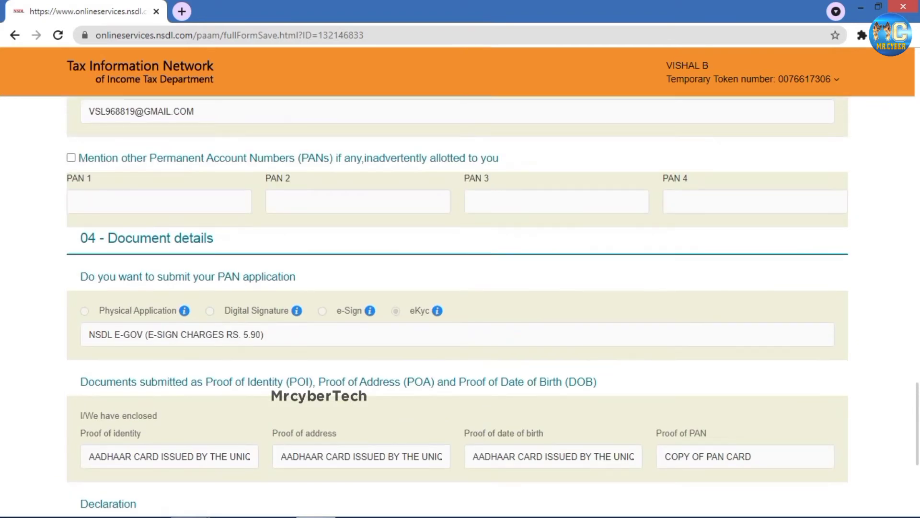
scroll(457, 306, up, 15)
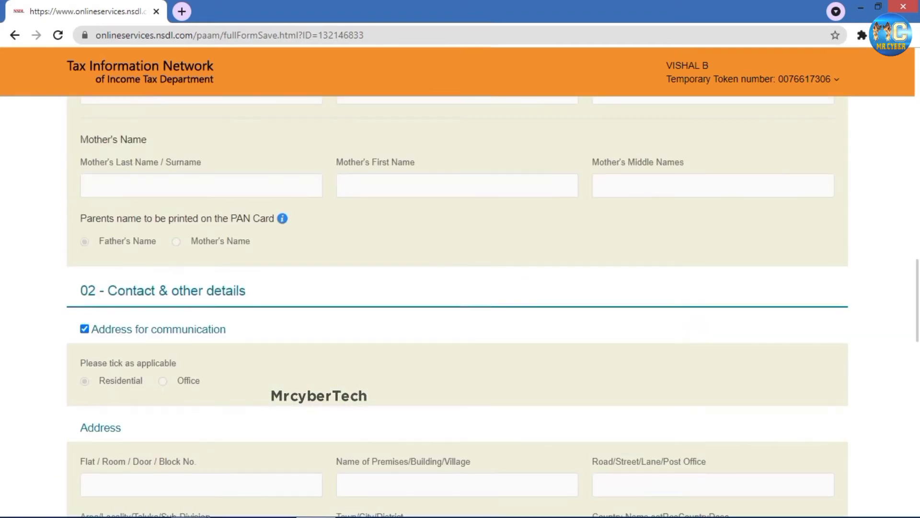
scroll(457, 307, up, 12)
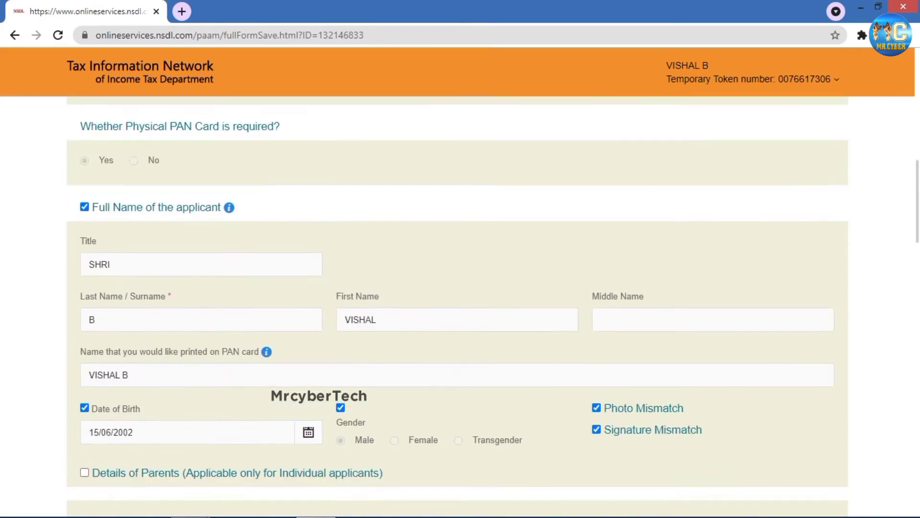
scroll(457, 307, up, 5)
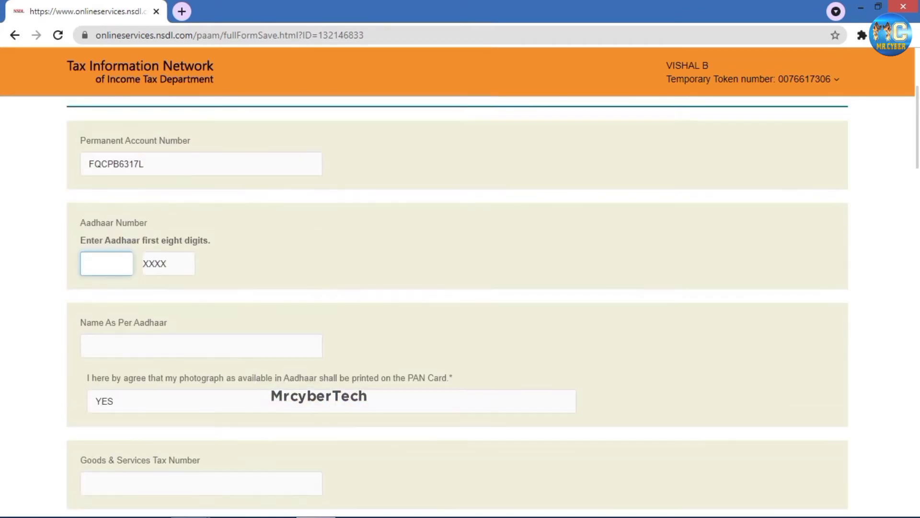
scroll(457, 306, down, 3)
scroll(457, 307, down, 1)
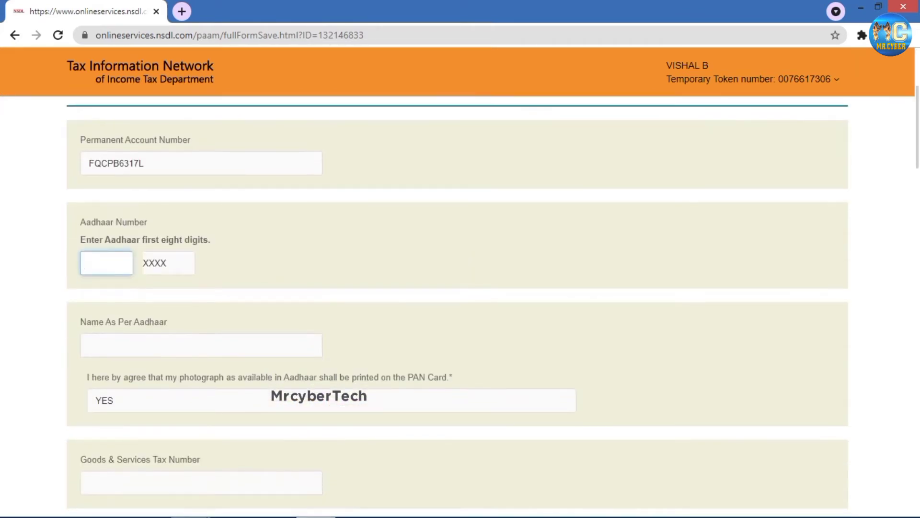
scroll(457, 307, up, 4)
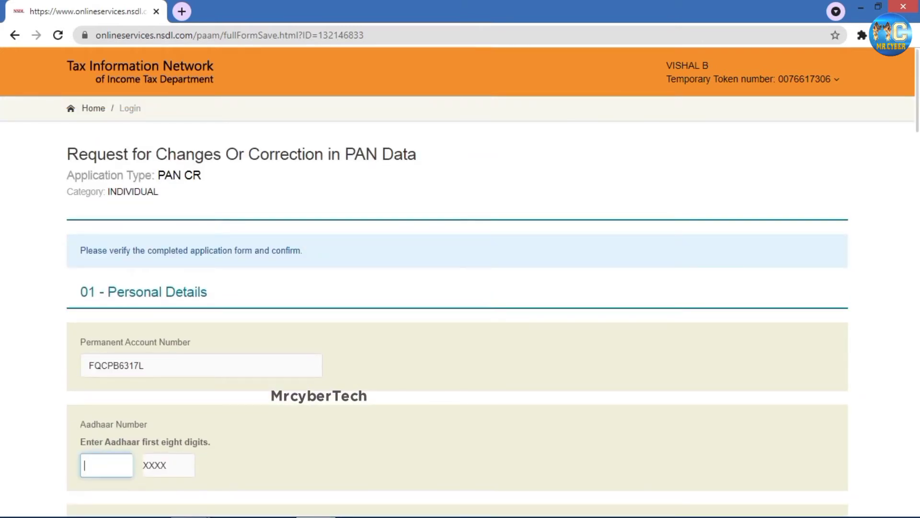
scroll(458, 307, down, 20)
drag(96, 103, 96, 103)
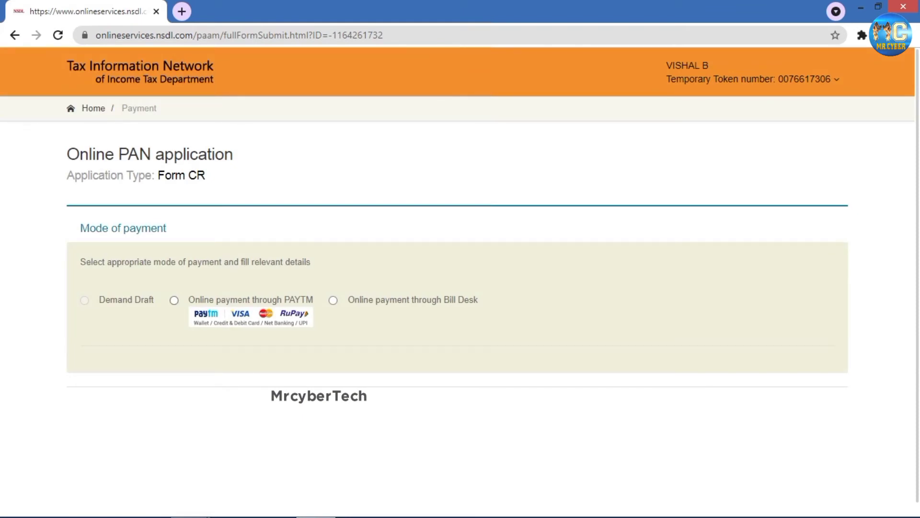
- Select Online payment through PAYTM, agree to the terms of service, and proceed to payment
click(174, 301)
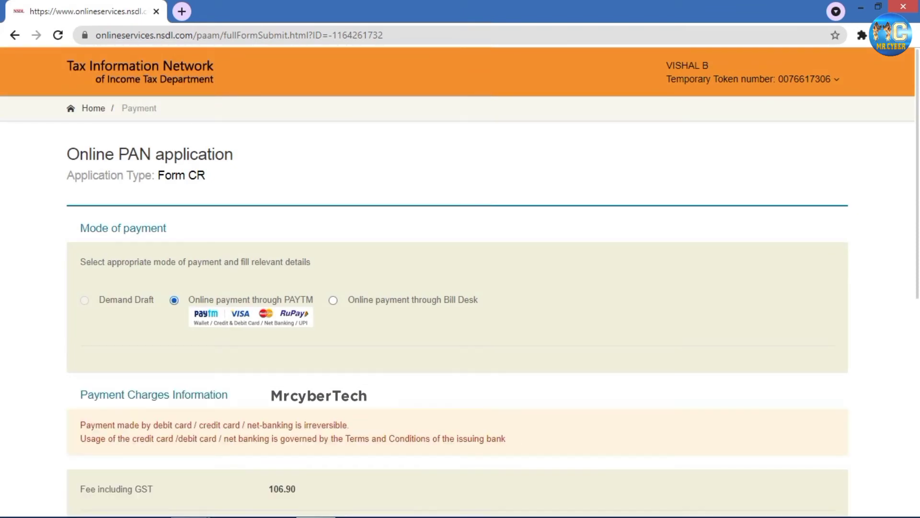
scroll(458, 307, down, 4)
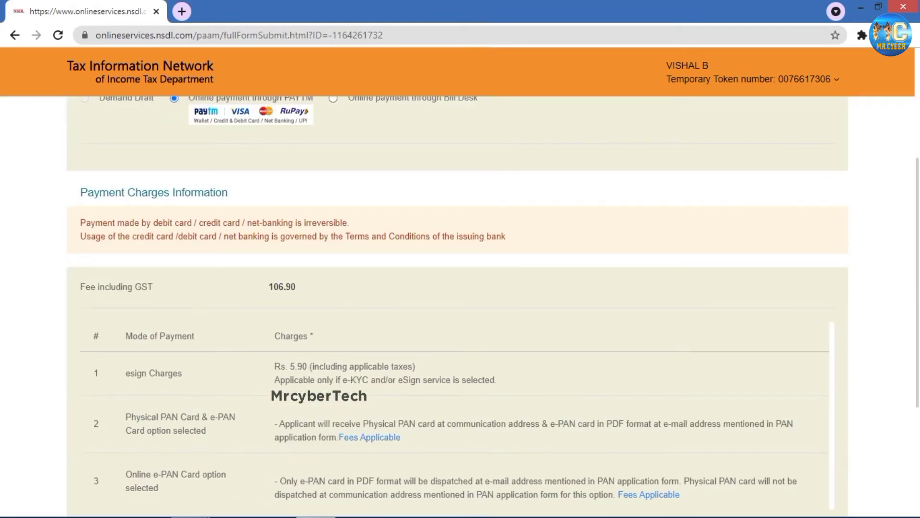
scroll(457, 307, down, 3)
scroll(457, 307, down, 2)
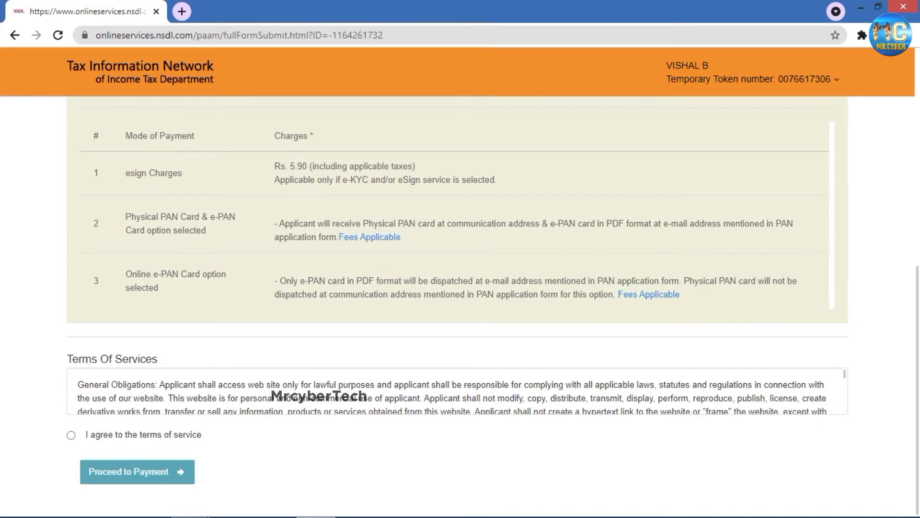
click(71, 435)
scroll(71, 435, up, 5)
scroll(460, 307, up, 3)
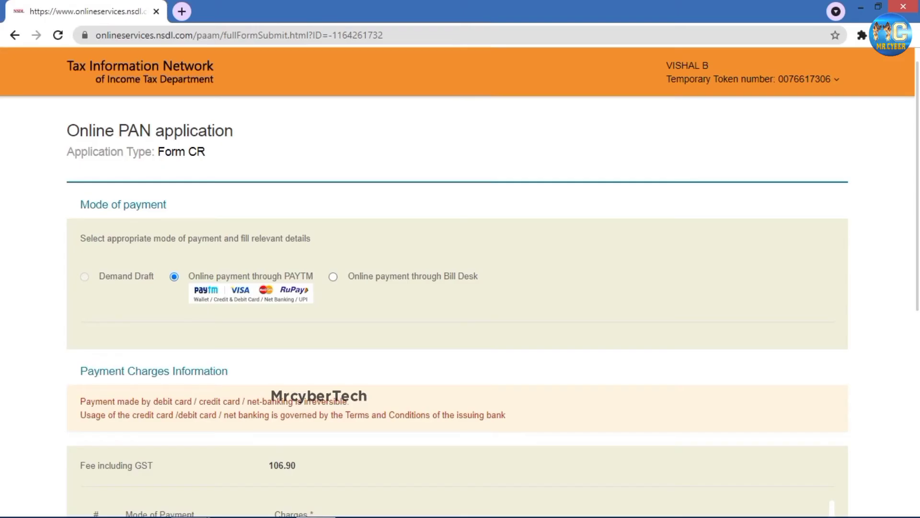
scroll(457, 306, down, 7)
scroll(458, 307, down, 1)
click(137, 472)
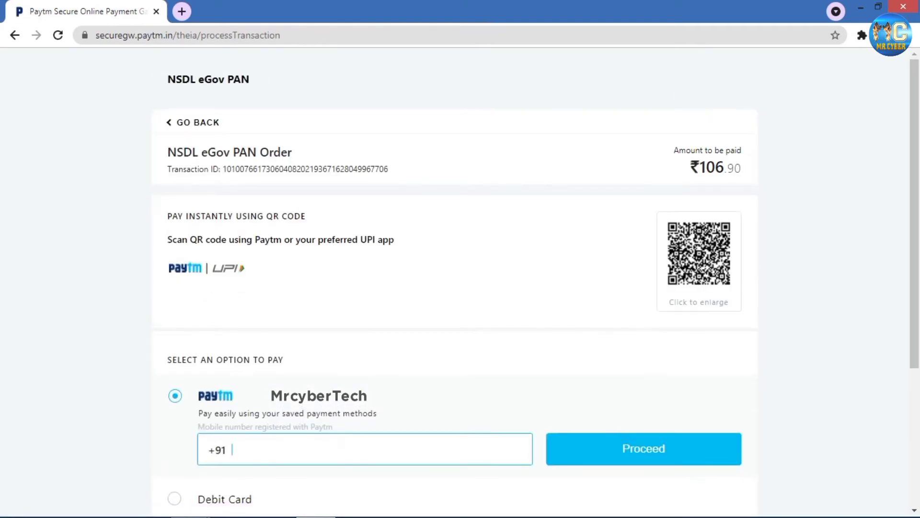
- Choose UPI as the Paytm payment method for the ₹106.90 PAN order
scroll(536, 285, down, 1)
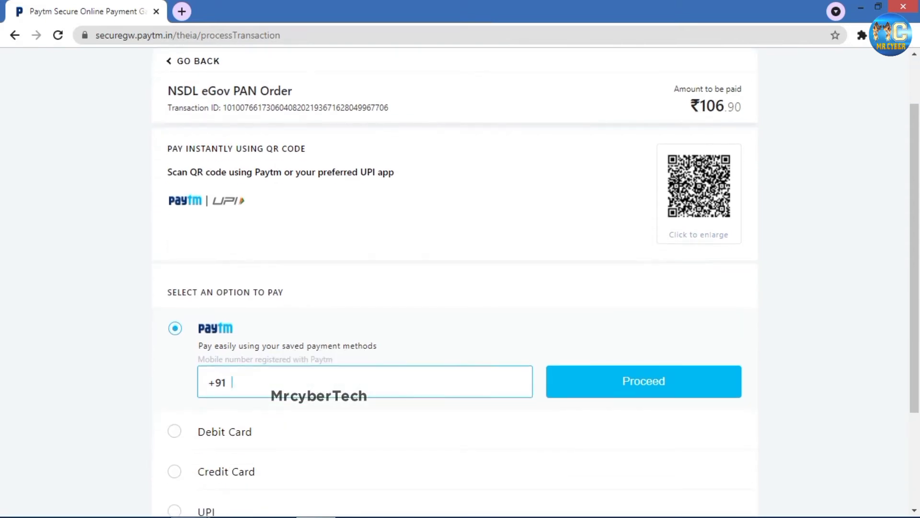
scroll(536, 285, up, 1)
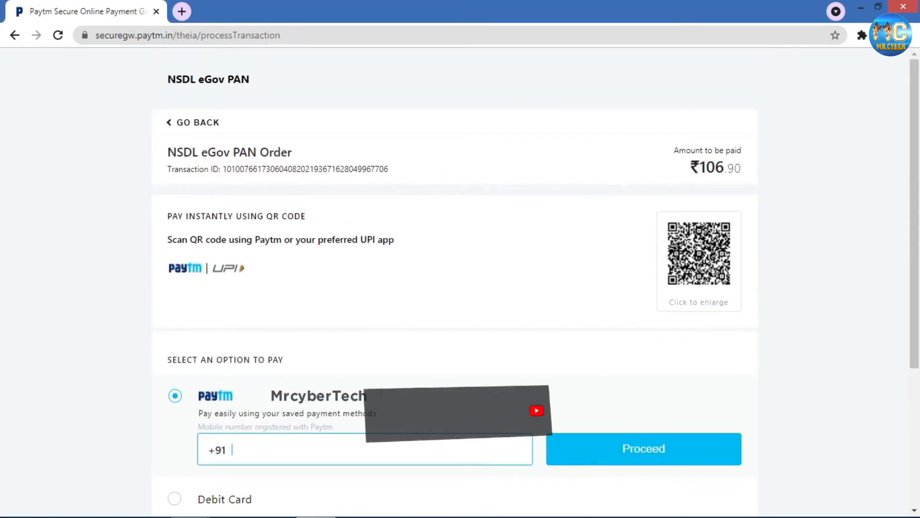
scroll(460, 283, down, 1)
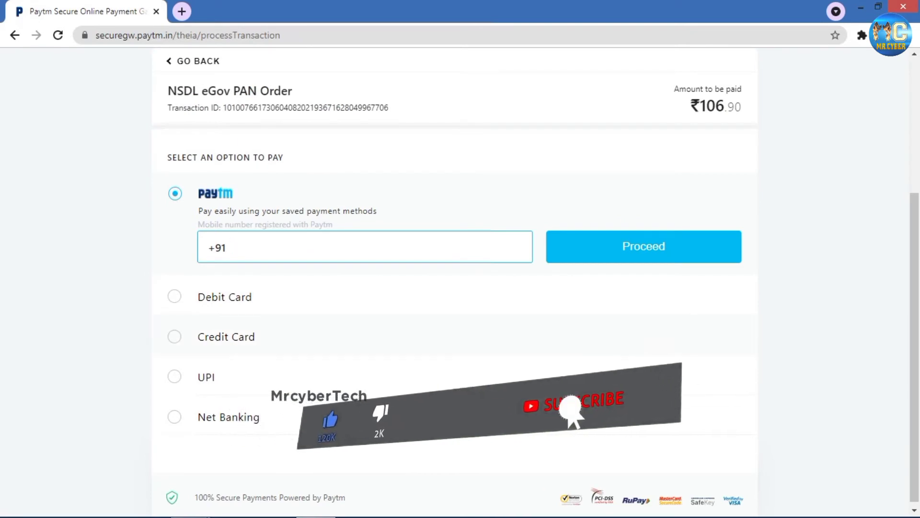
scroll(460, 288, down, 1)
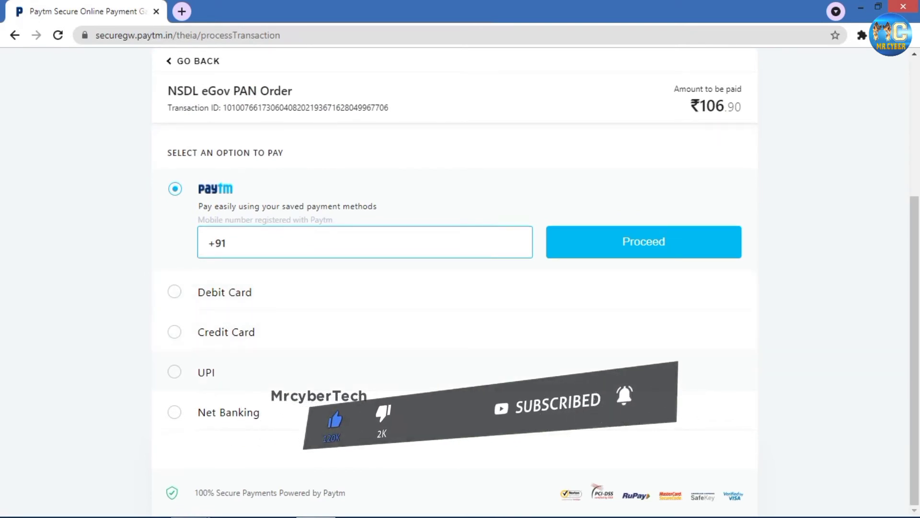
click(174, 371)
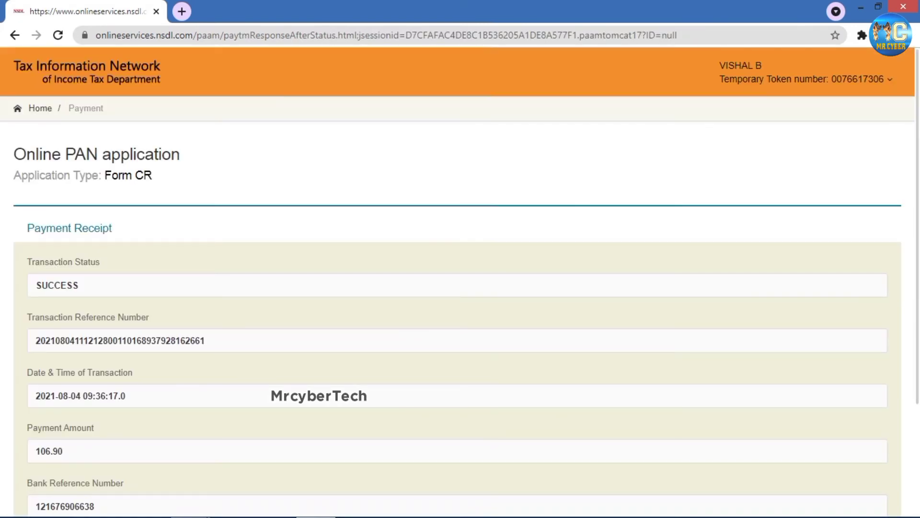
- Continue past the payment receipt and tick the consent for Aadhaar-based authentication
scroll(460, 287, down, 3)
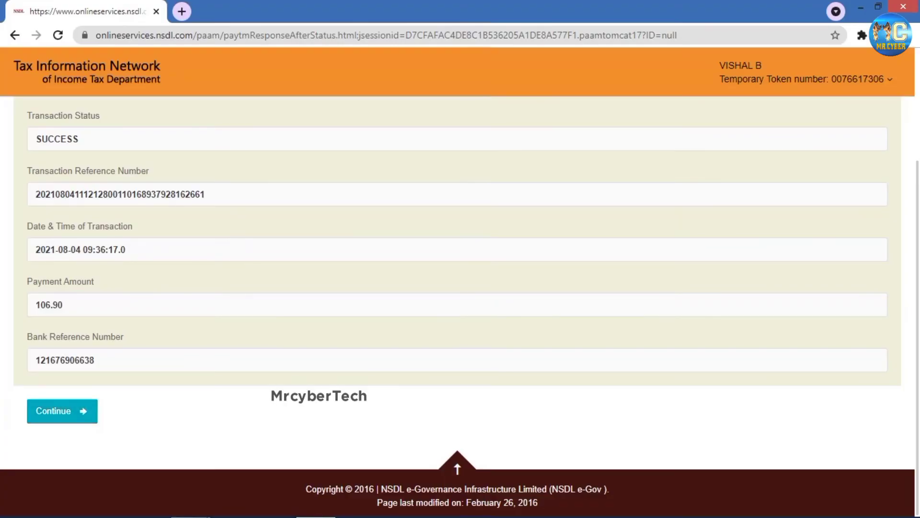
click(62, 411)
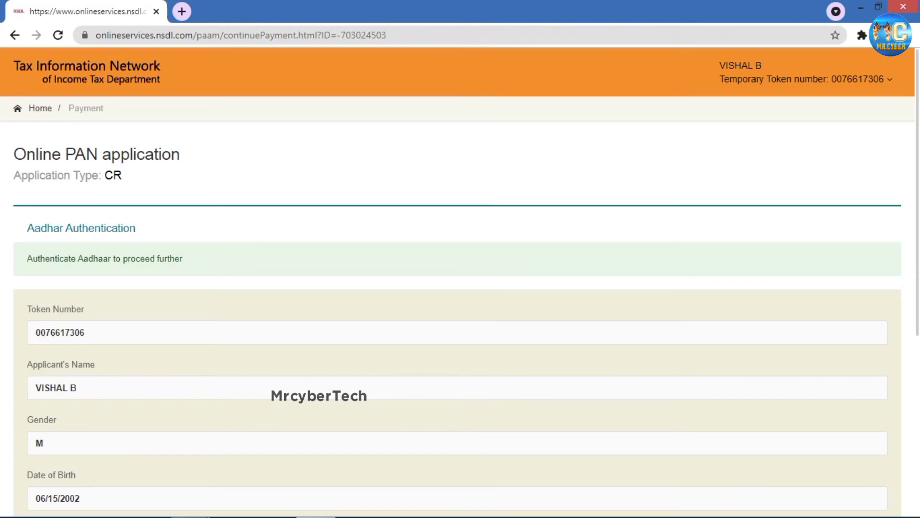
scroll(459, 283, down, 5)
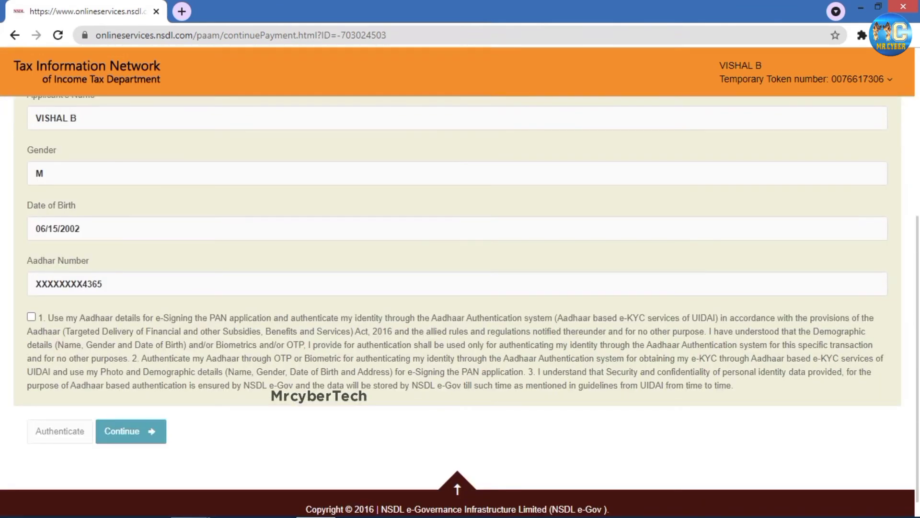
click(31, 316)
scroll(459, 283, up, 5)
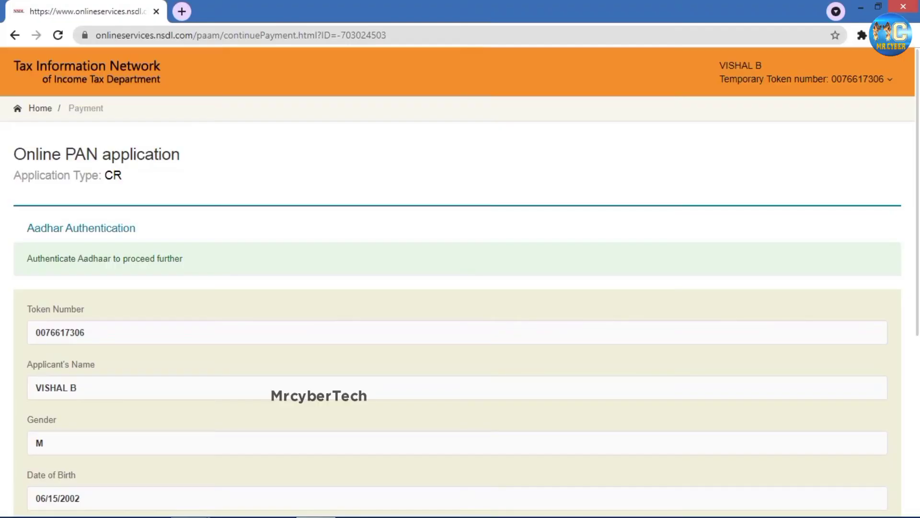
scroll(459, 283, down, 5)
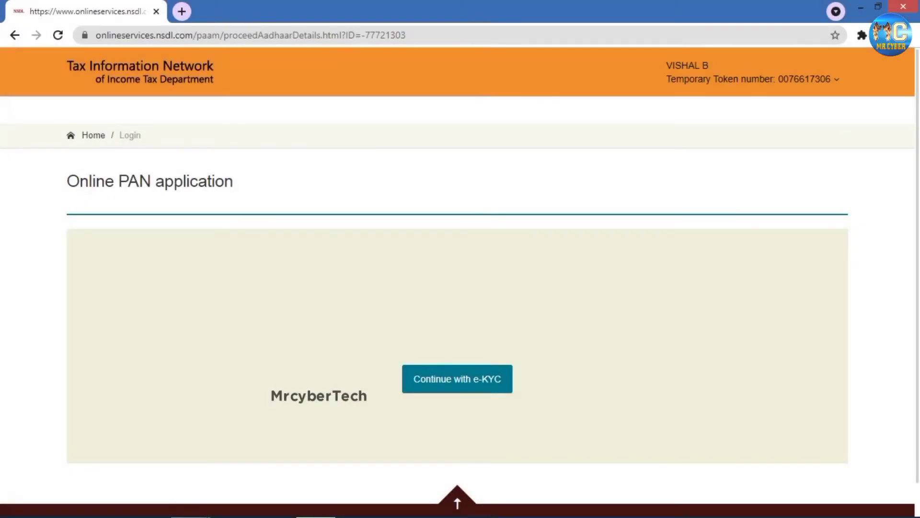
- Continue with e-KYC, fill in the received Aadhaar OTP and submit it for verification
click(457, 379)
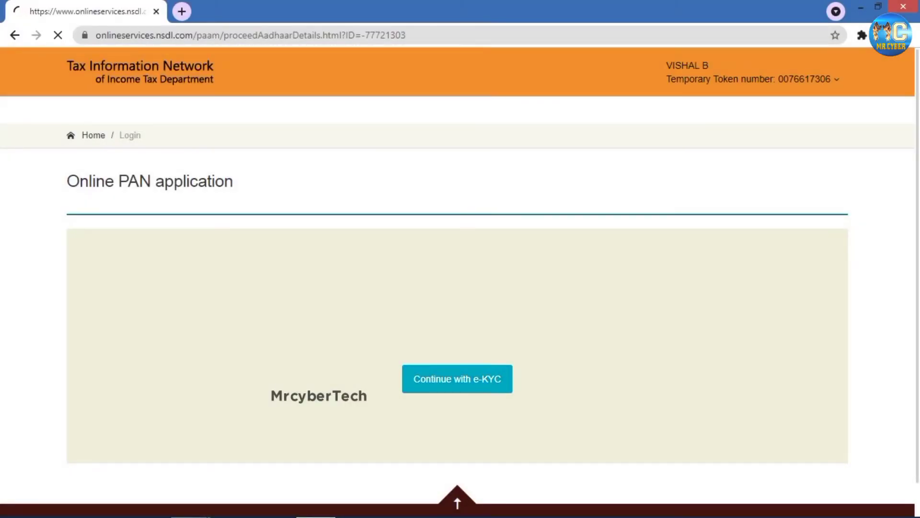
scroll(458, 287, down, 2)
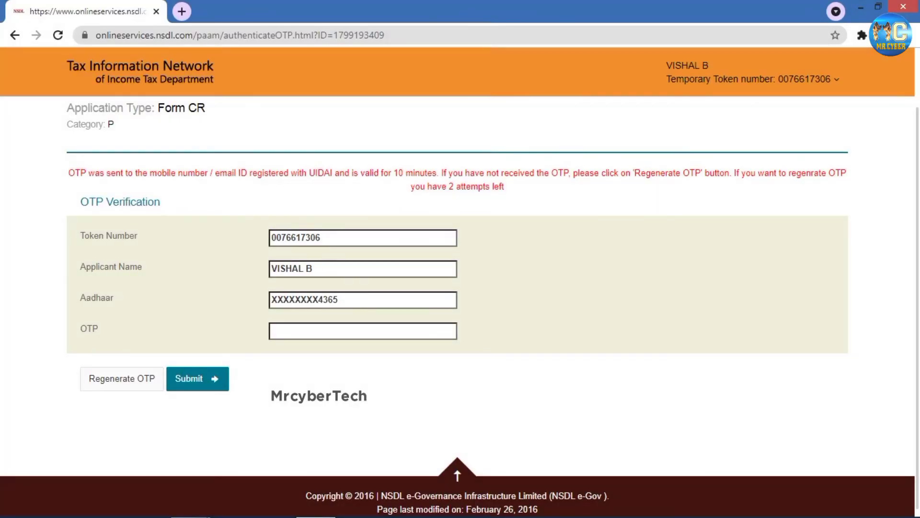
click(363, 330)
click(292, 358)
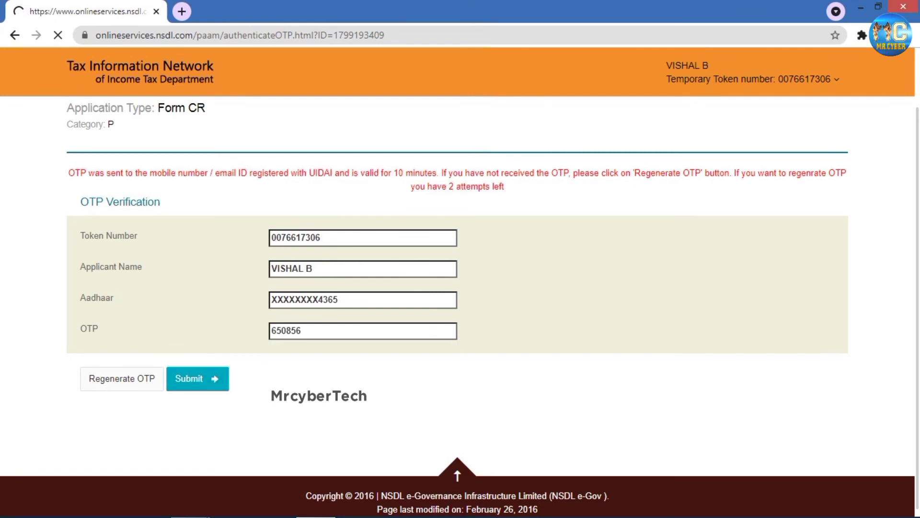
click(197, 379)
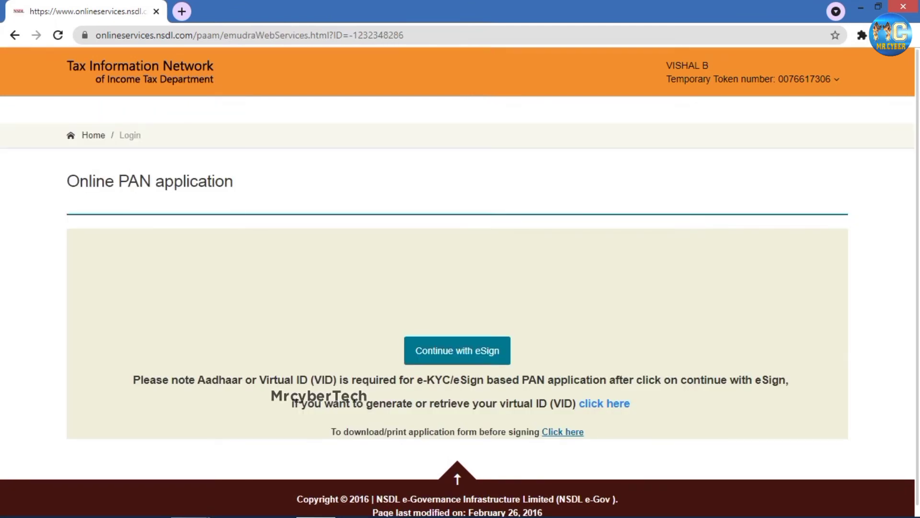
- Authorize Aadhaar e-signing, enter the Aadhaar number, request an OTP and fill in the received code
click(457, 350)
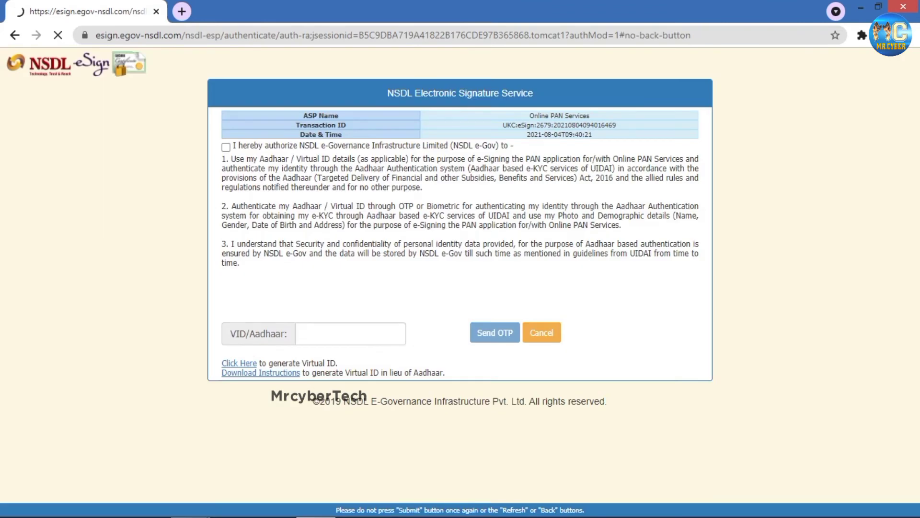
click(225, 147)
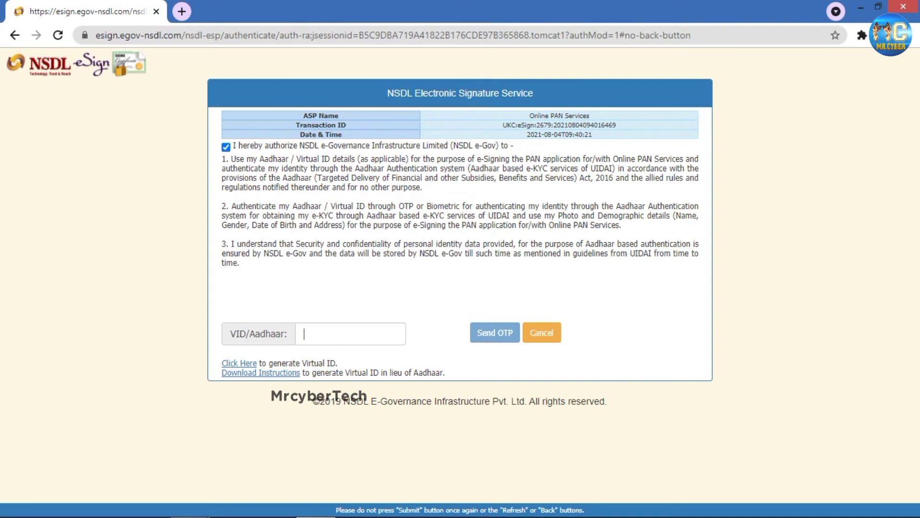
click(304, 333)
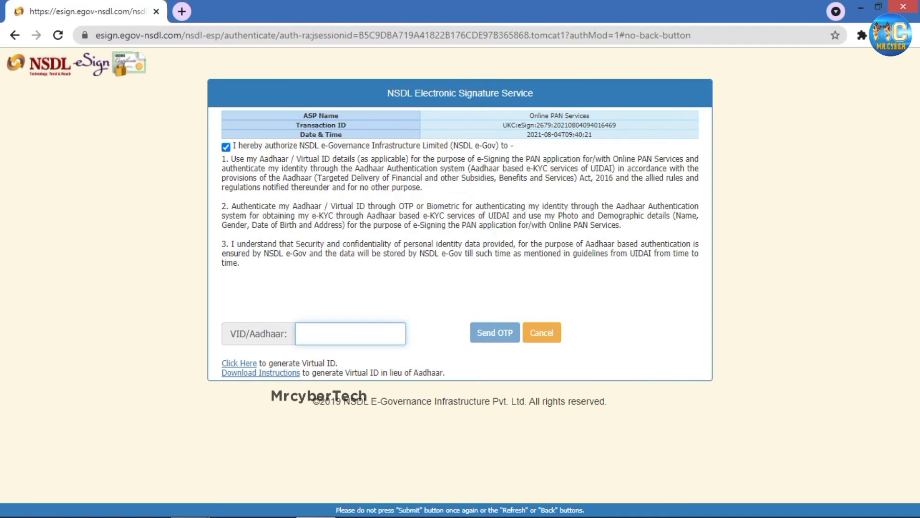
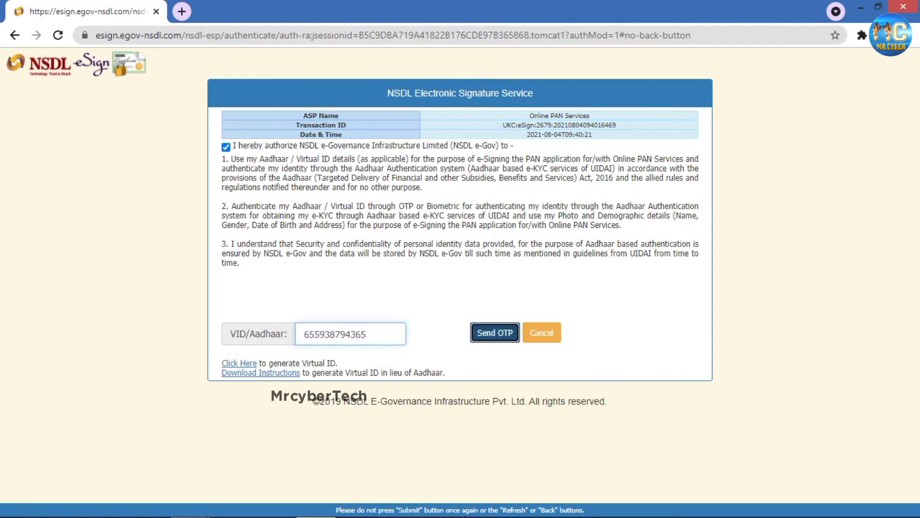
click(495, 332)
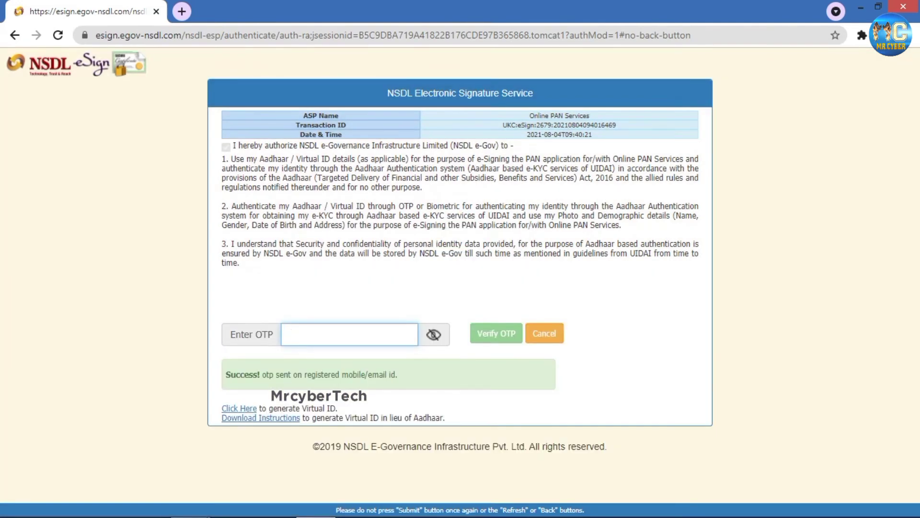
text(•••)
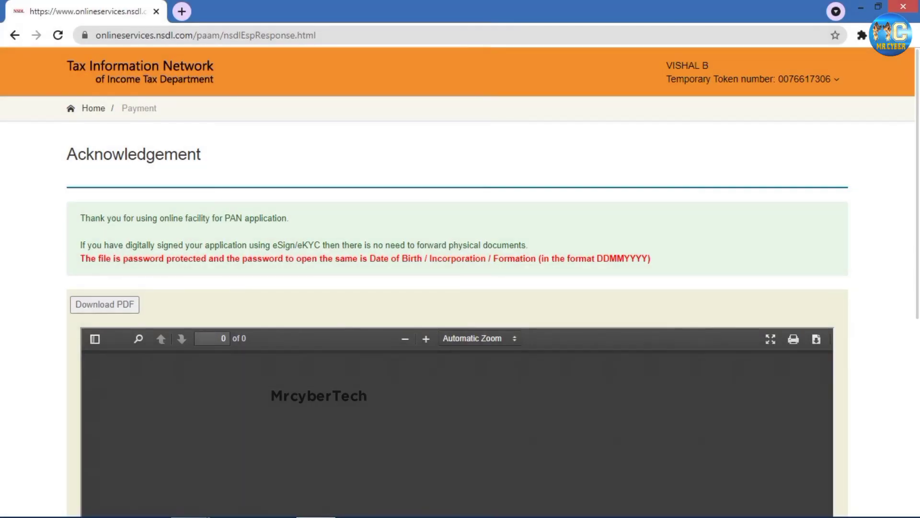
scroll(460, 283, down, 10)
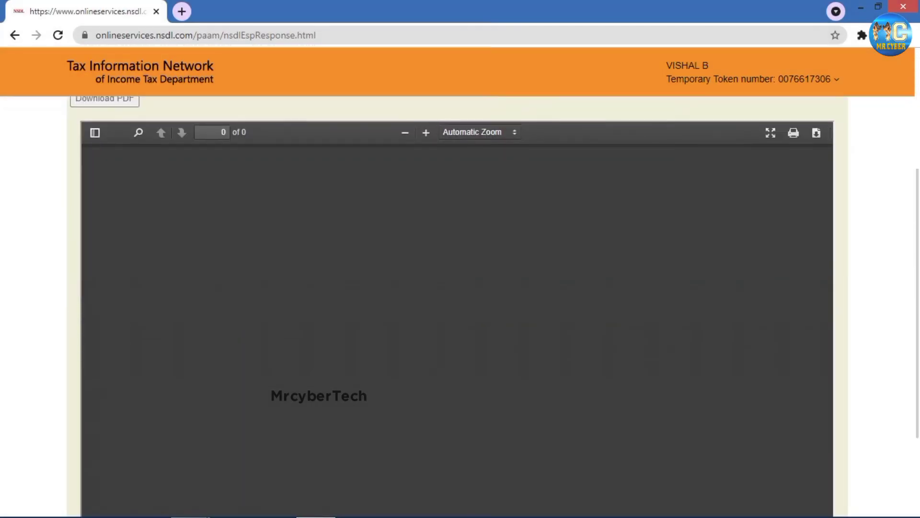
scroll(460, 283, up, 10)
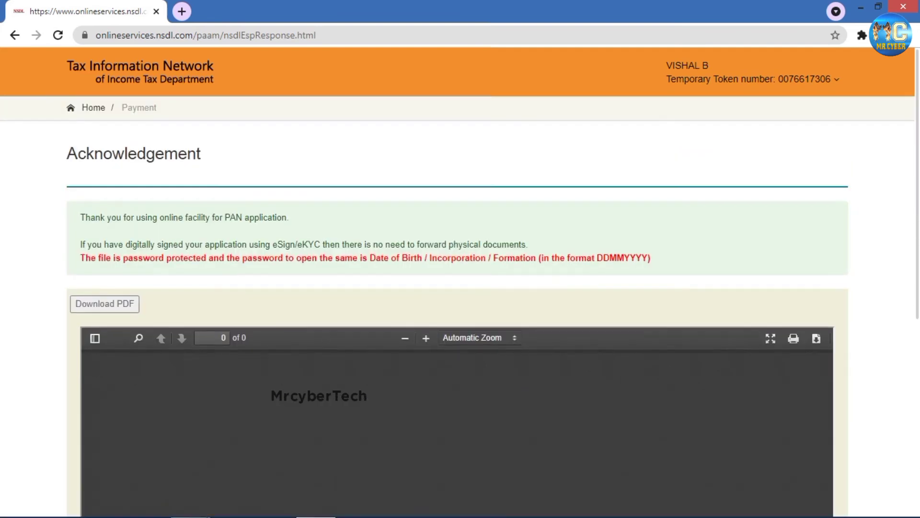
scroll(460, 283, down, 10)
scroll(460, 283, up, 10)
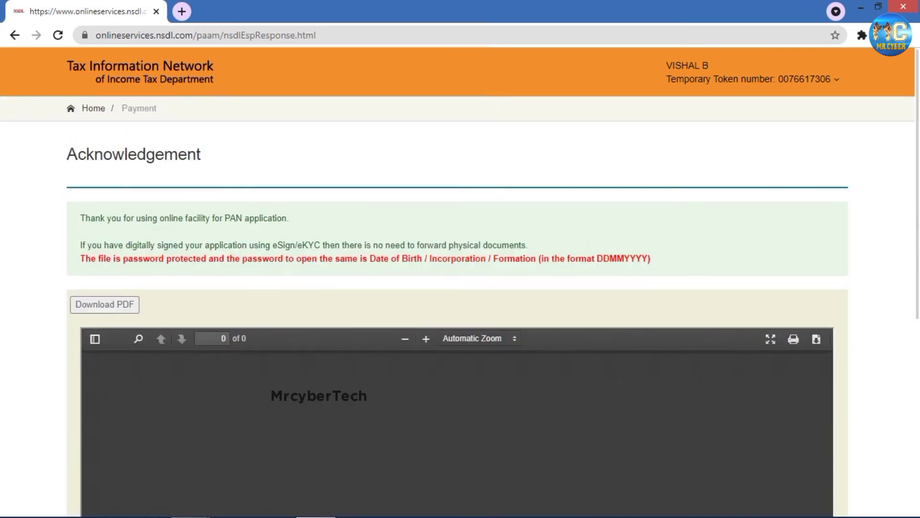